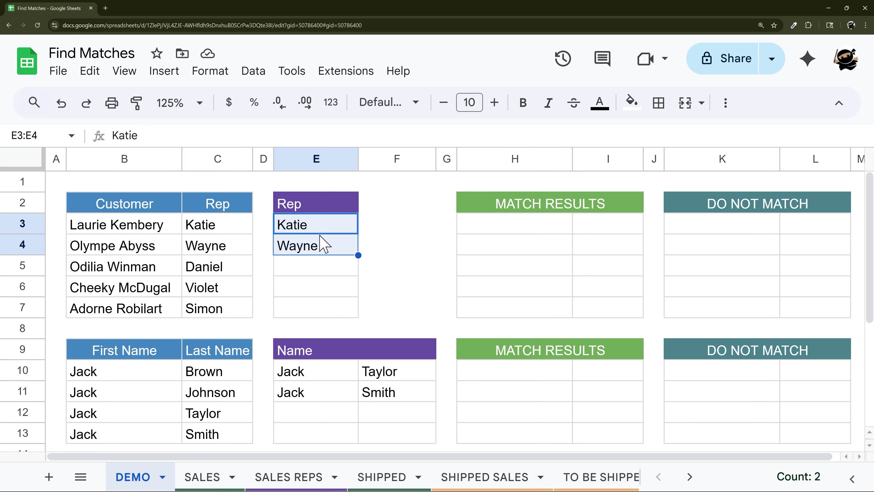
- Examine the customer and rep lists on the DEMO sheet and the SALES, SHIPPED, SHIPPED SALES and TO BE SHIPPED sheets
drag(146, 229, 148, 312)
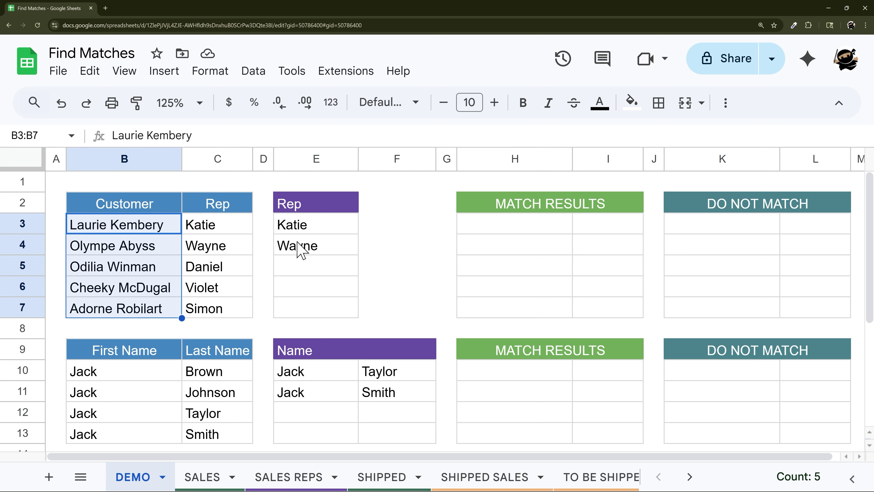
drag(314, 226, 316, 256)
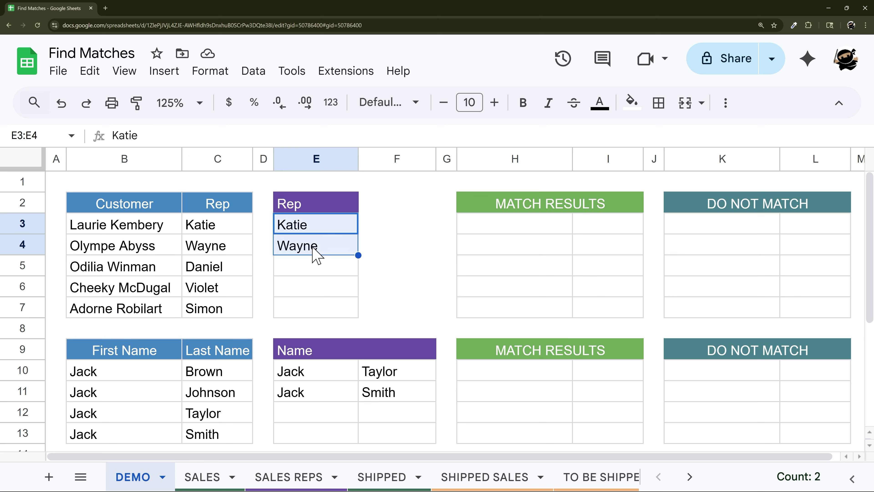
click(200, 476)
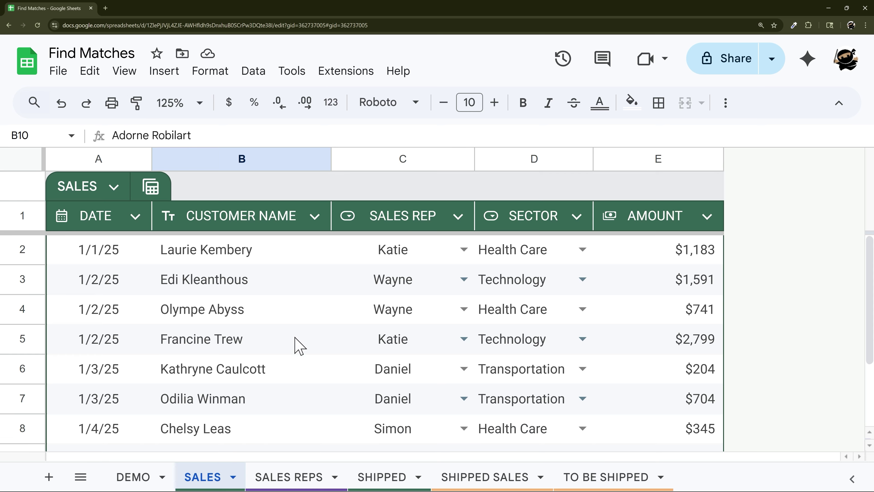
click(365, 477)
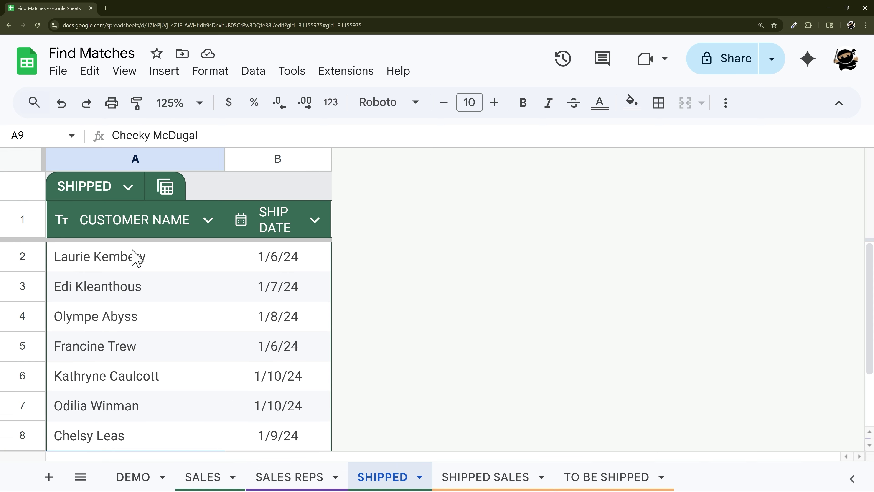
scroll(221, 355, down, 2)
click(487, 479)
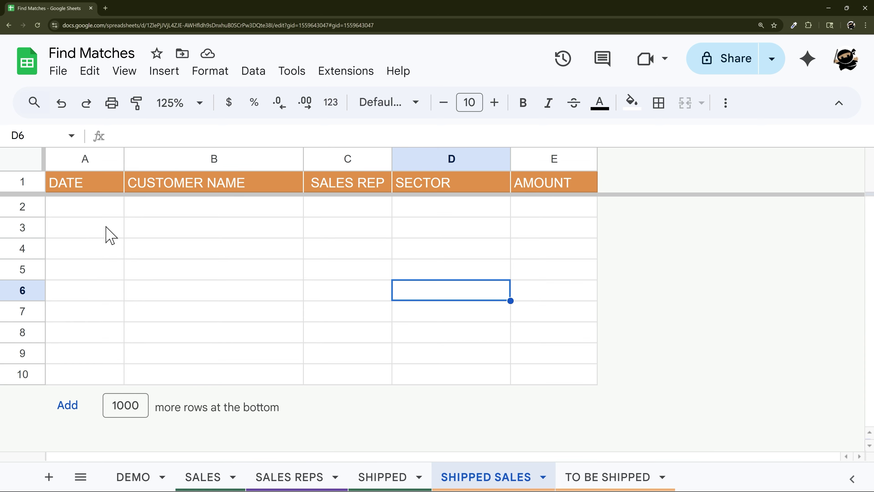
click(582, 479)
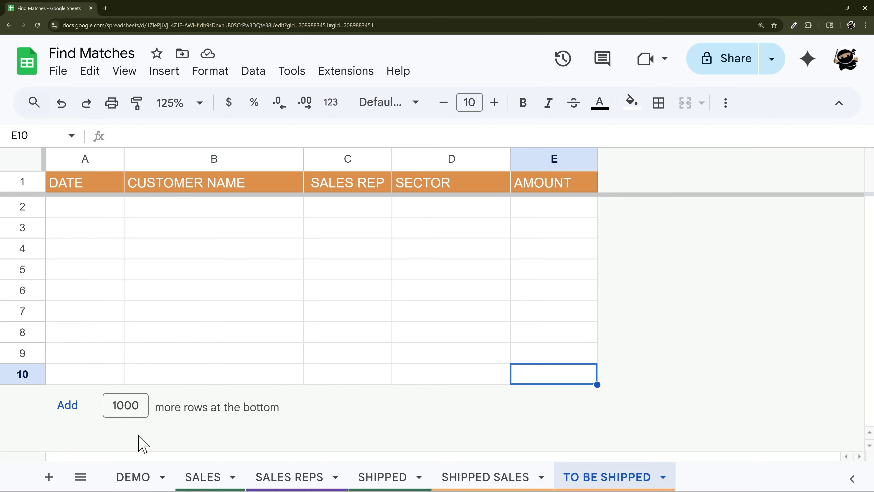
click(133, 476)
drag(145, 227, 209, 311)
click(524, 230)
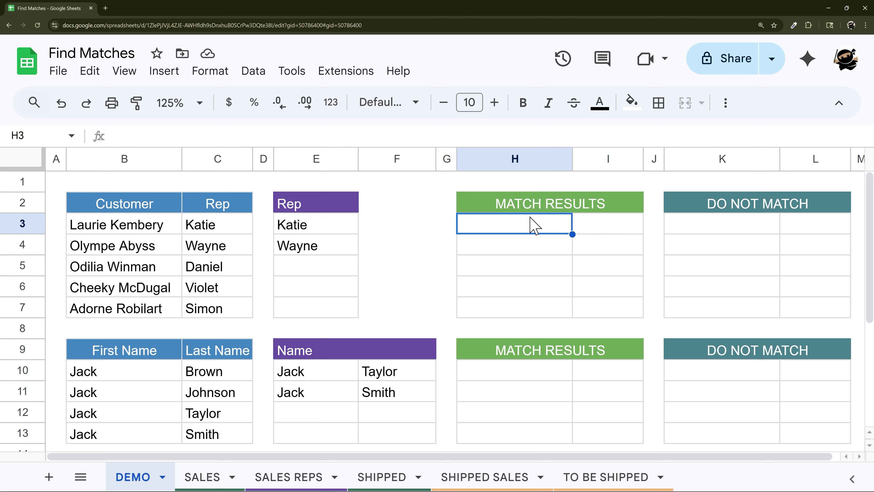
text(=filte)
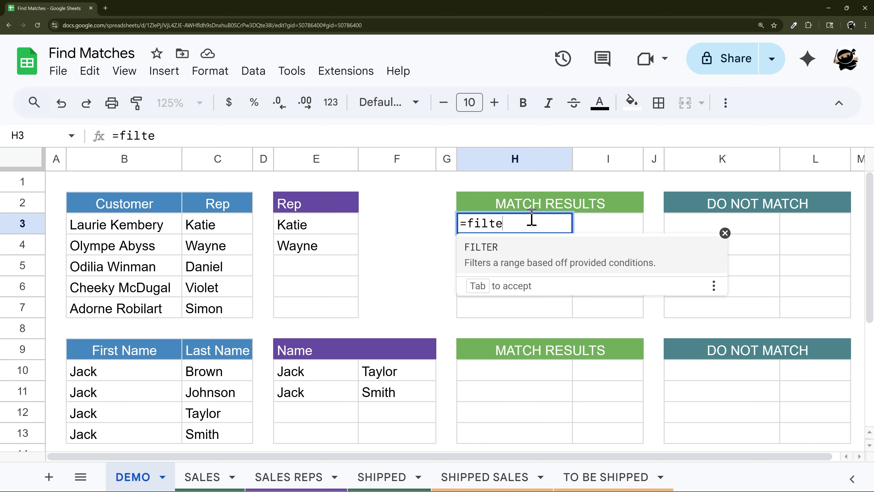
text(r()
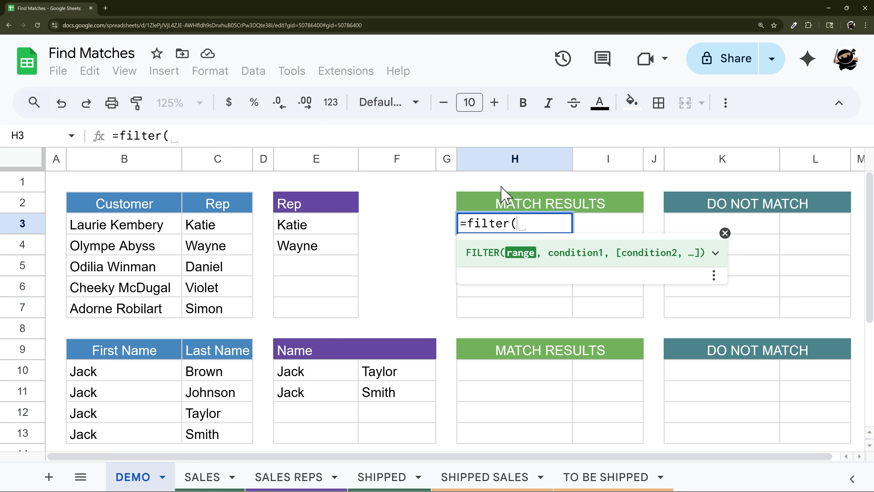
drag(119, 230, 217, 317)
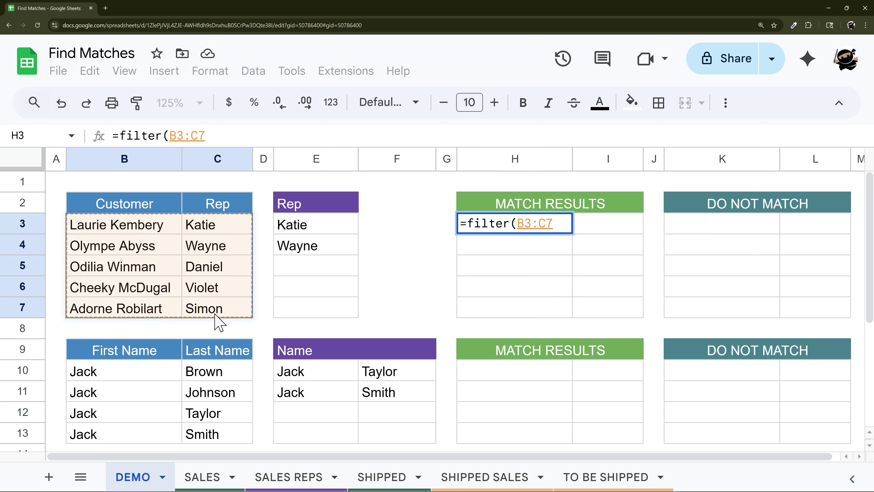
text(, mat)
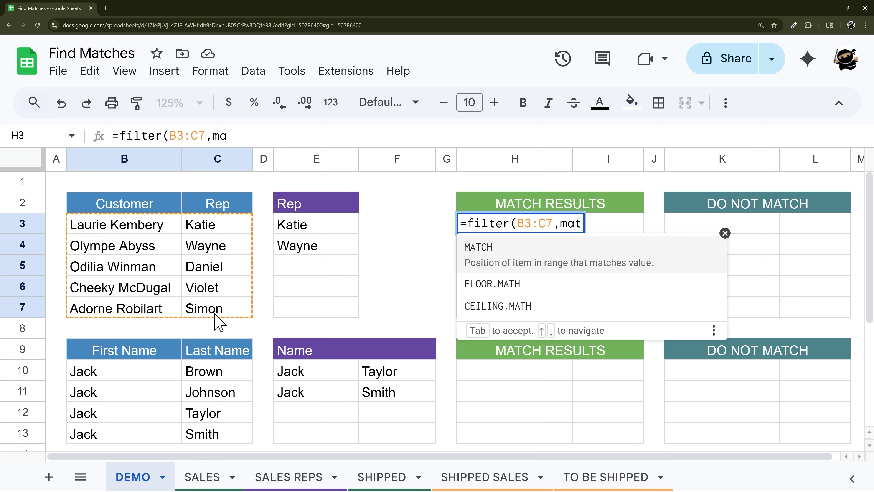
text(ch()
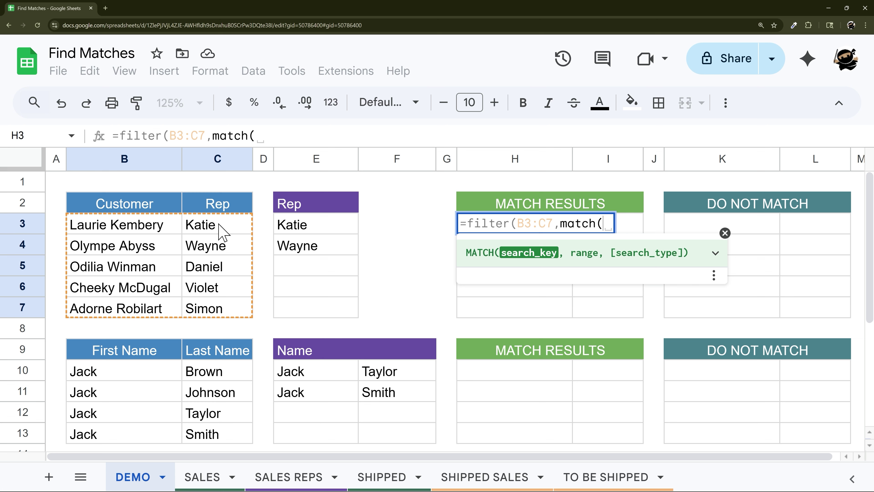
drag(219, 225, 225, 306)
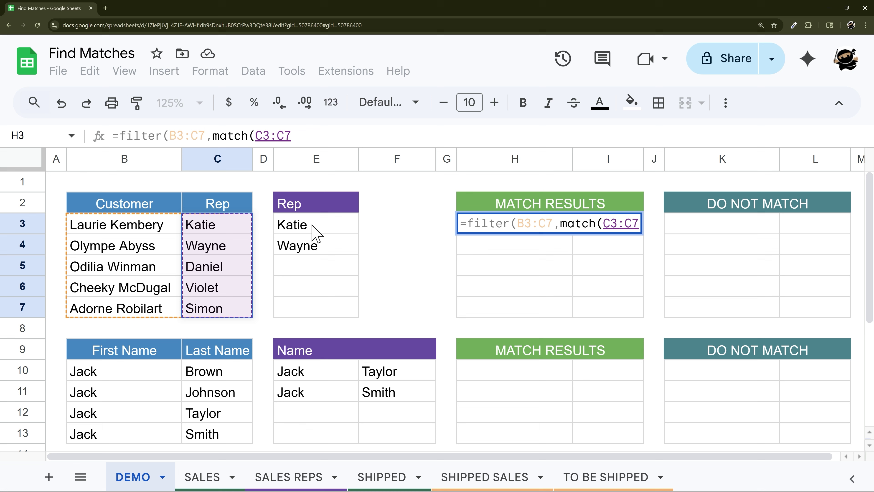
text(,)
drag(312, 228, 322, 312)
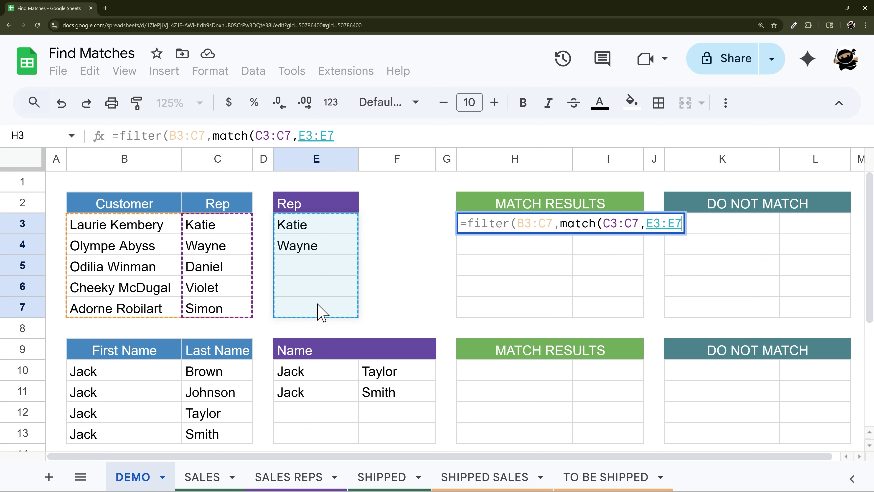
text(,0)
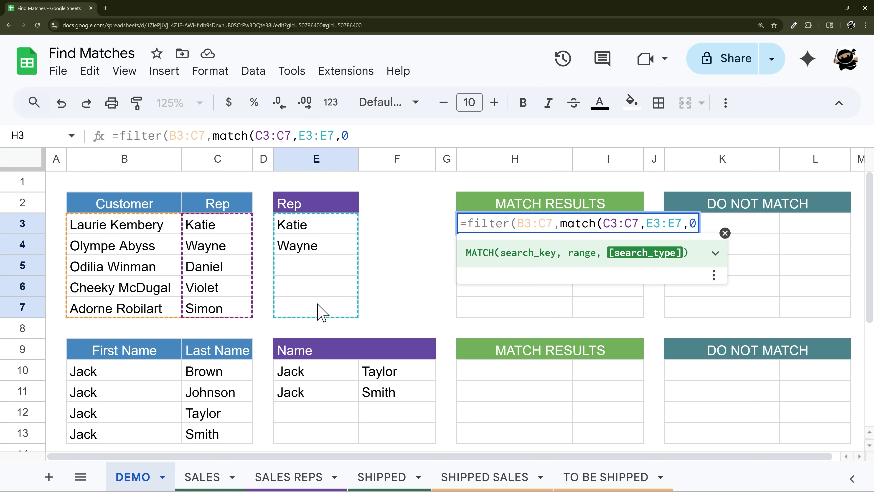
text()))
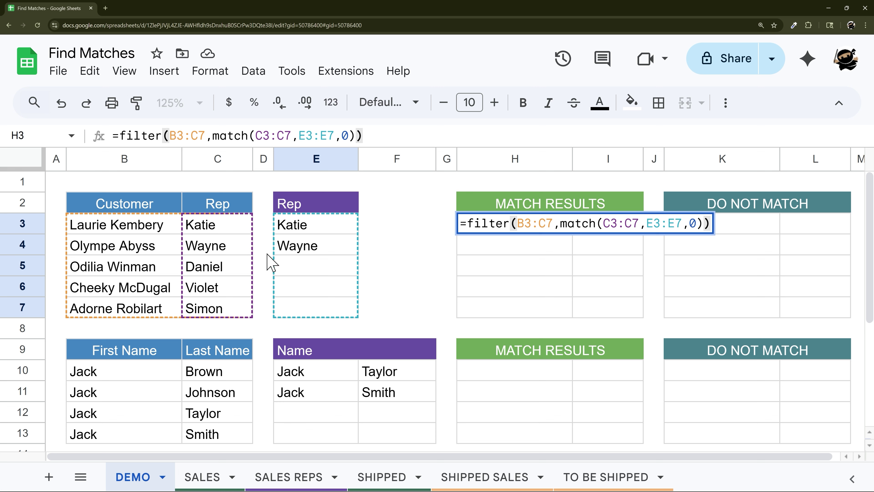
click(171, 135)
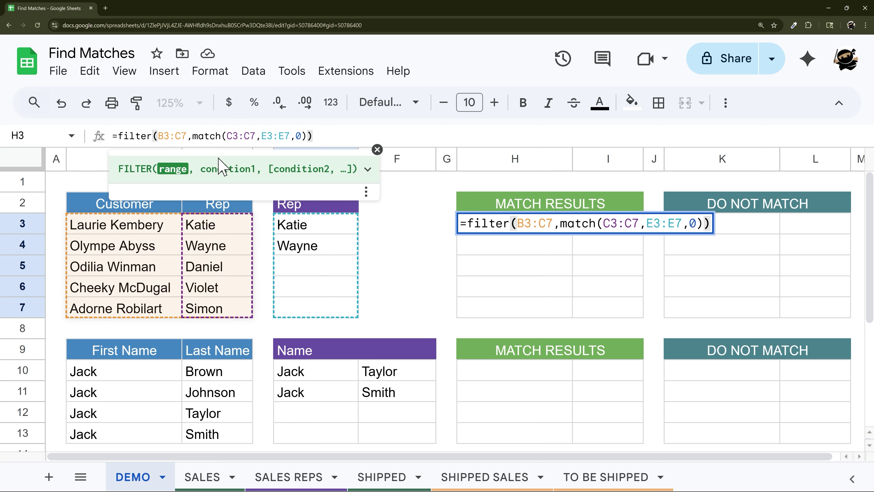
drag(197, 138, 226, 139)
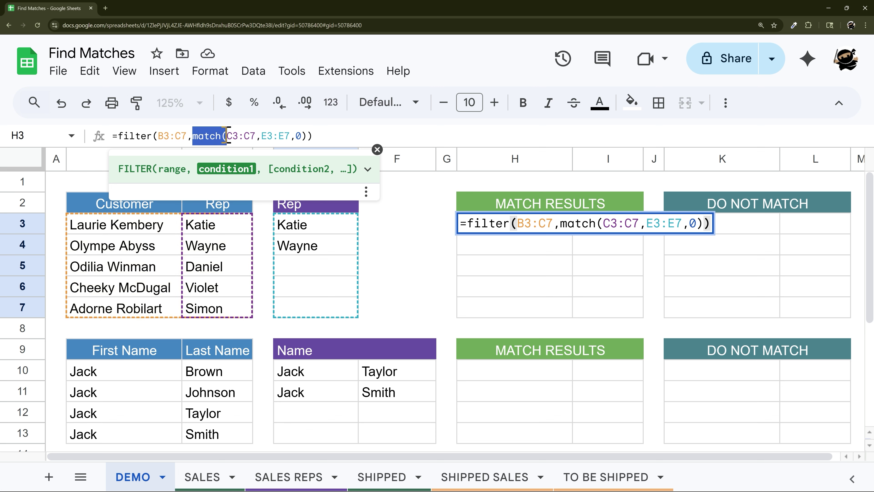
click(229, 135)
drag(227, 136, 258, 137)
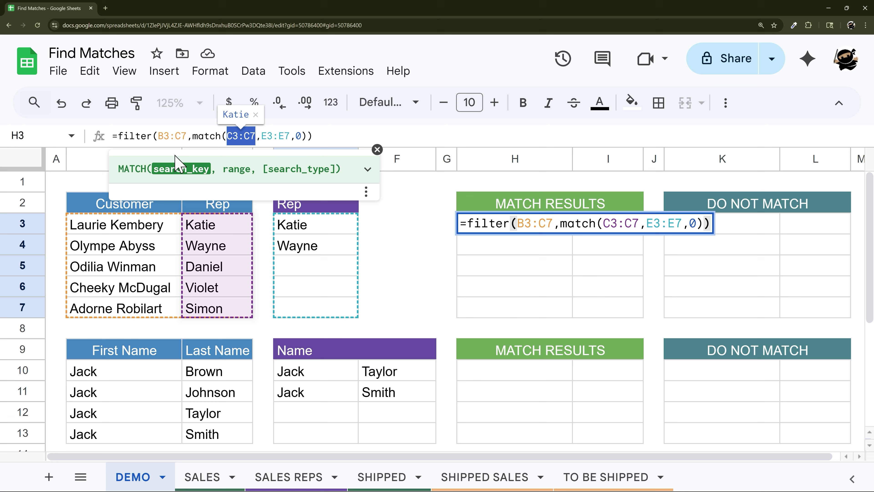
key(Escape)
- Enter =filter(B3:C7,match(C3:C7,E3:E7,0)) in H3 under MATCH RESULTS to return customers whose rep is in the lookup list
text(=filter()
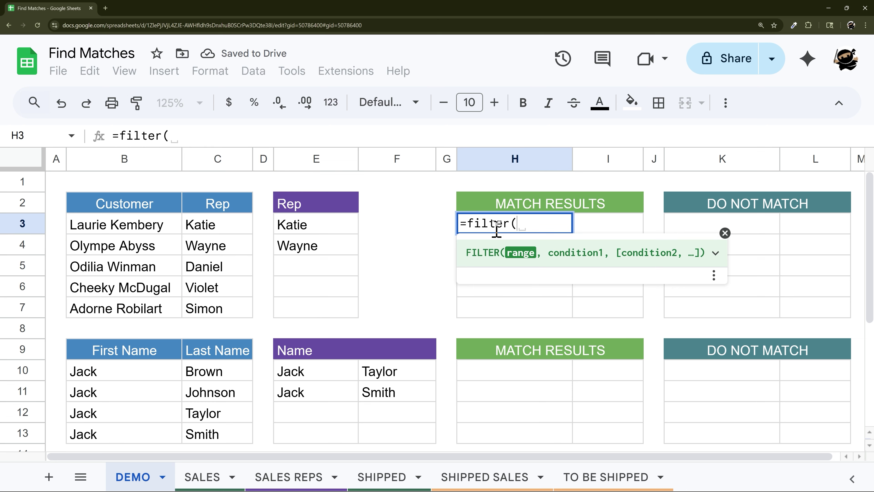
drag(95, 229, 225, 310)
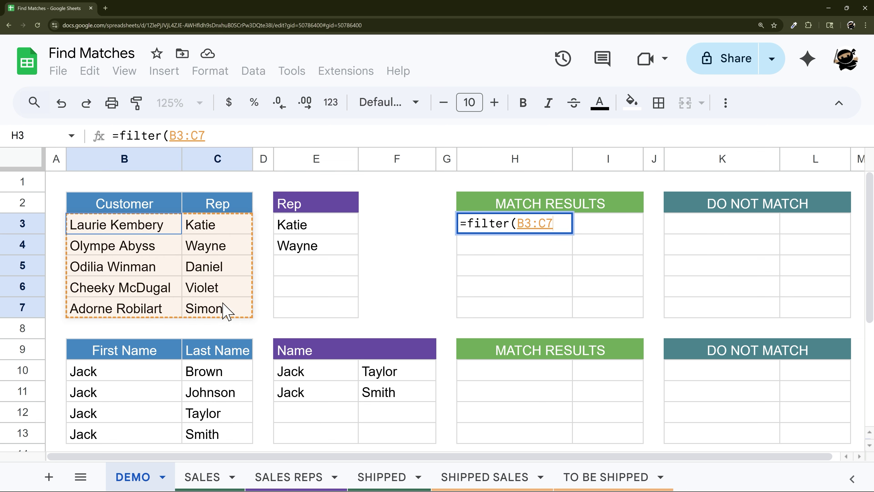
text(,ma)
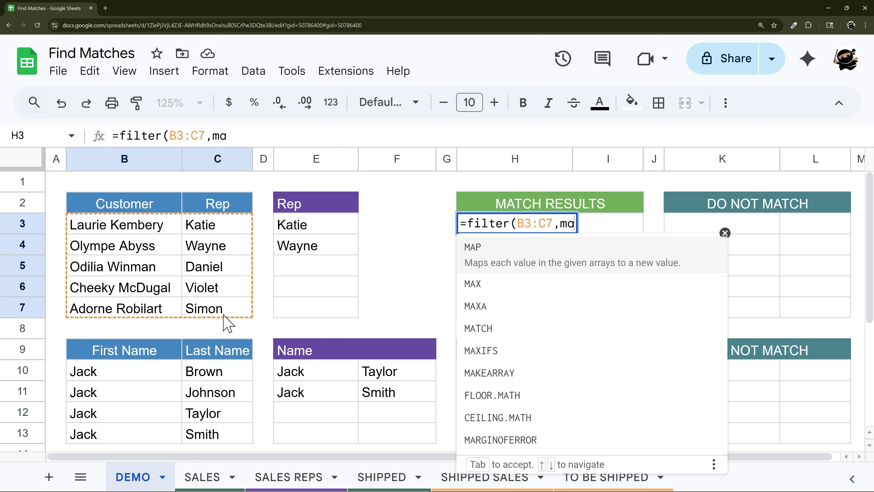
text(tch()
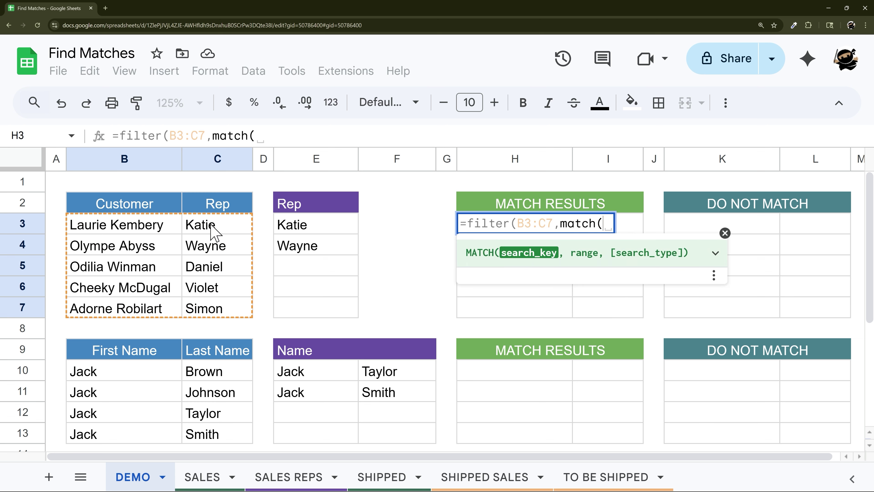
drag(212, 229, 215, 315)
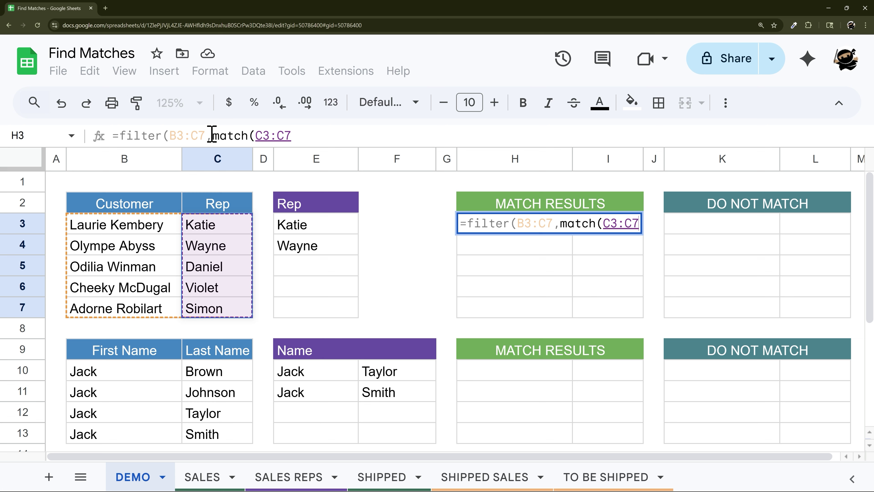
text(,)
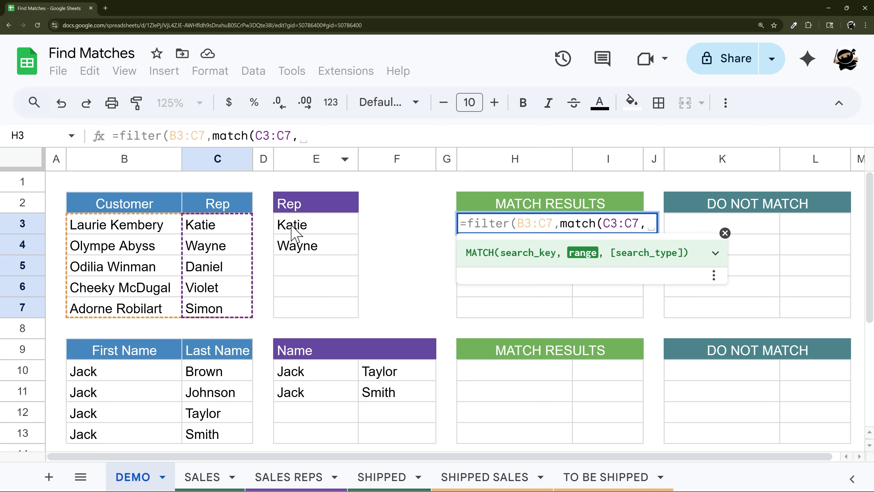
drag(294, 231, 296, 317)
text(,)
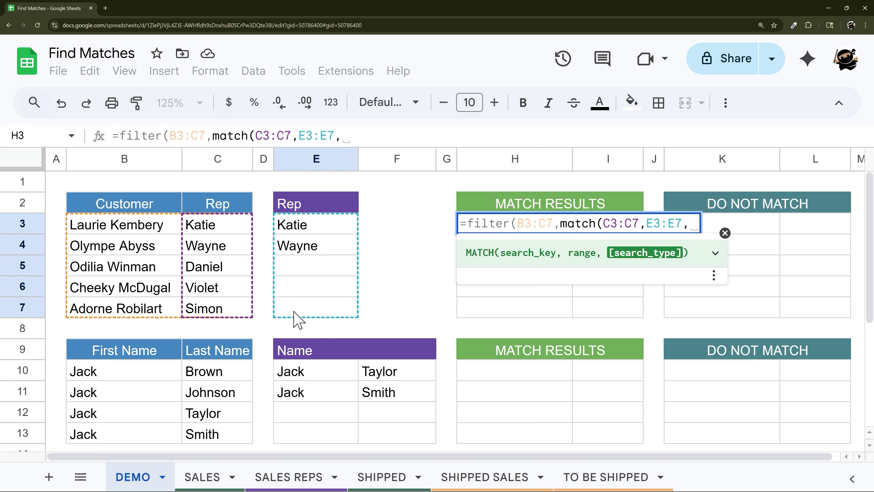
text(0)))
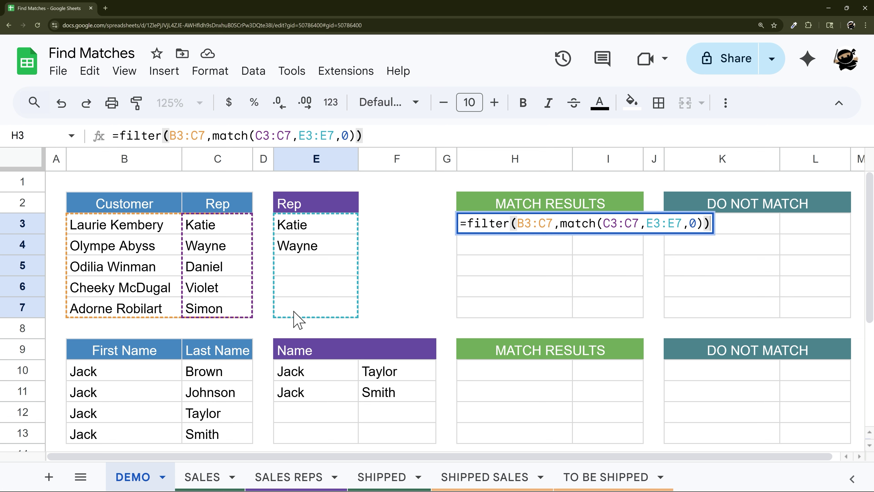
key(Return)
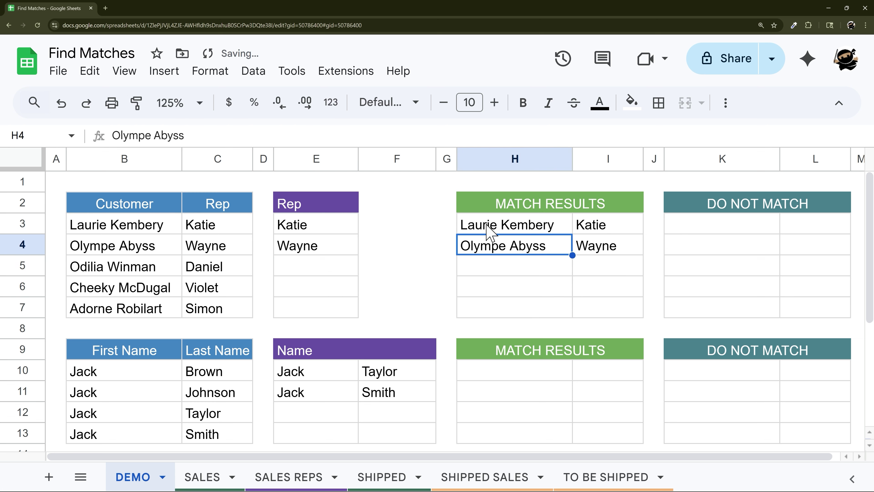
- Replace the second rep in the lookup list, cell E4, with the rep name from C5 to test the match results
drag(490, 230, 595, 254)
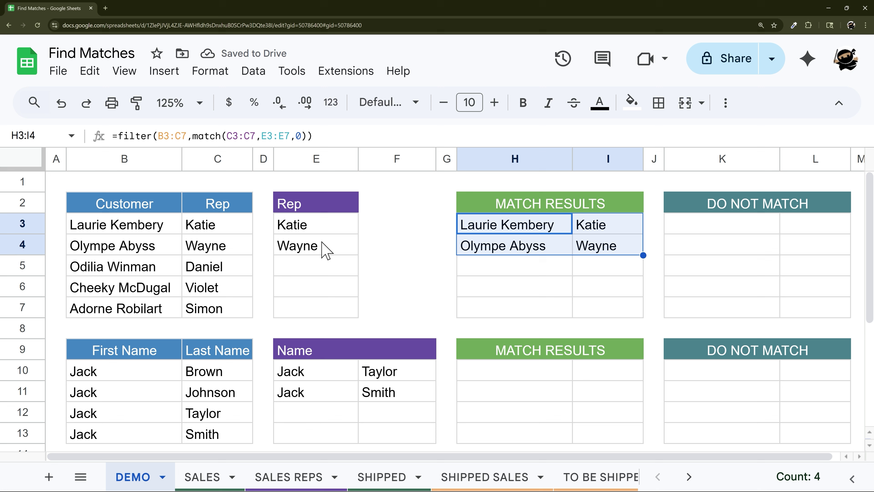
click(325, 251)
text(Daniel)
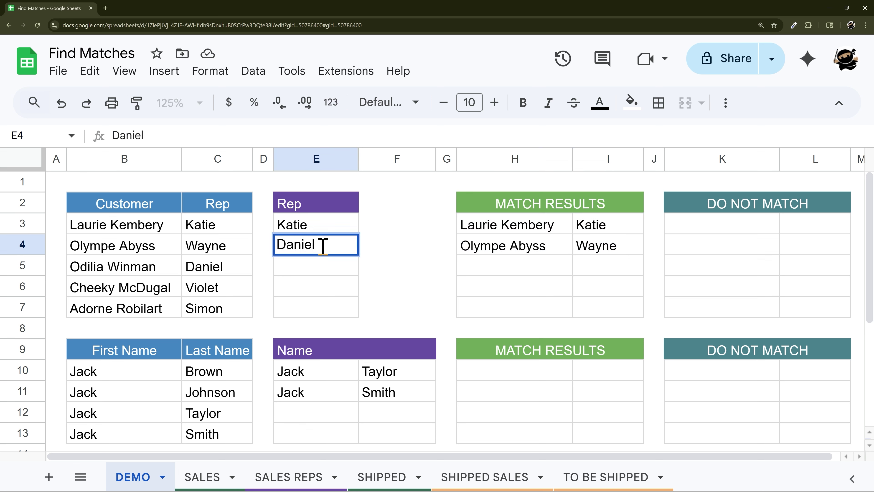
key(Return)
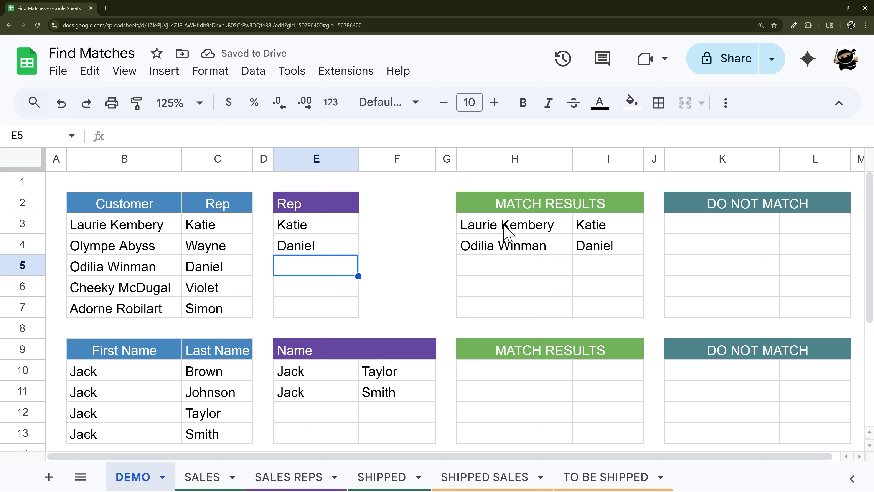
drag(312, 227, 280, 244)
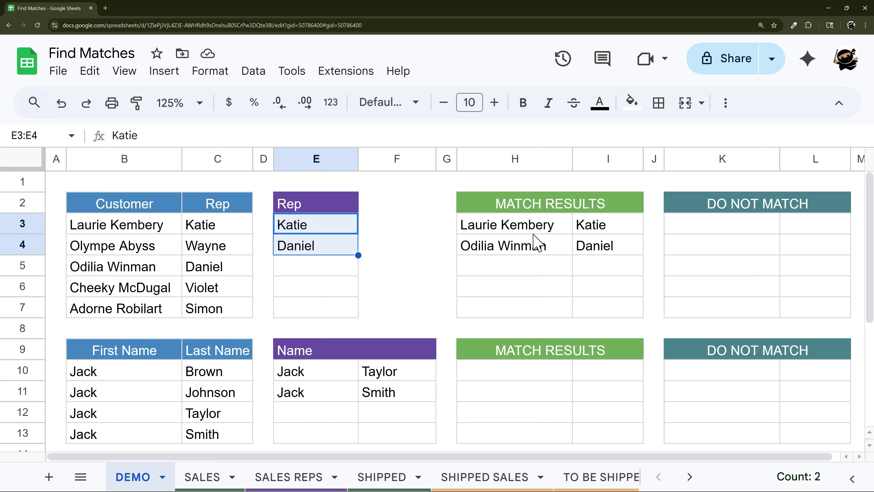
- Copy the FILTER/MATCH formula text from H3 into K3 under DO NOT MATCH, keeping its references unchanged
click(735, 235)
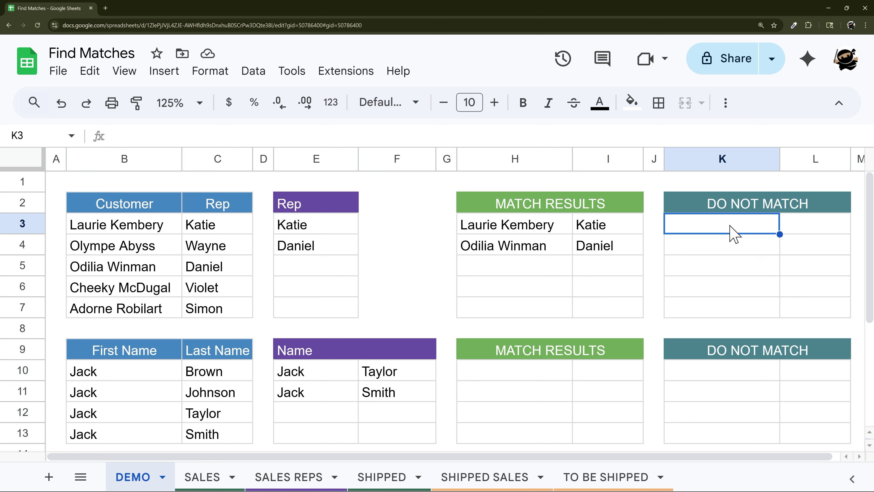
click(522, 234)
click(345, 135)
drag(345, 134, 112, 136)
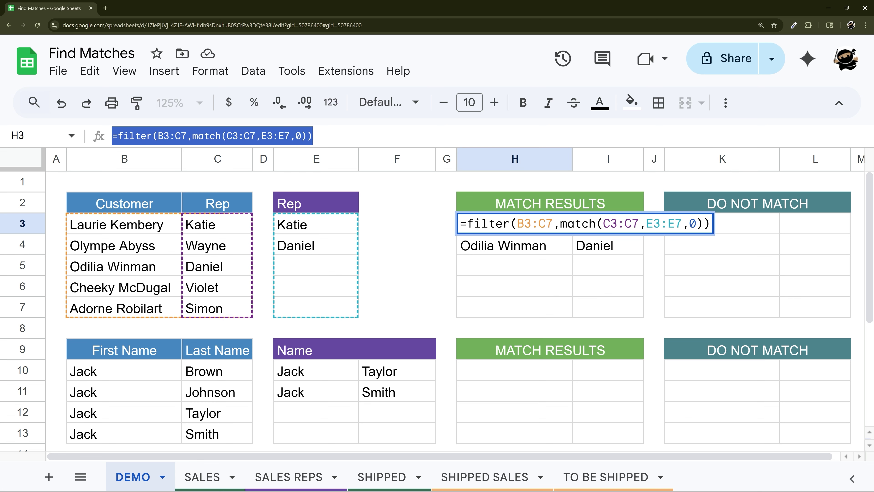
key(ctrl+c)
key(Escape)
click(702, 228)
double_click(700, 230)
key(ctrl+v)
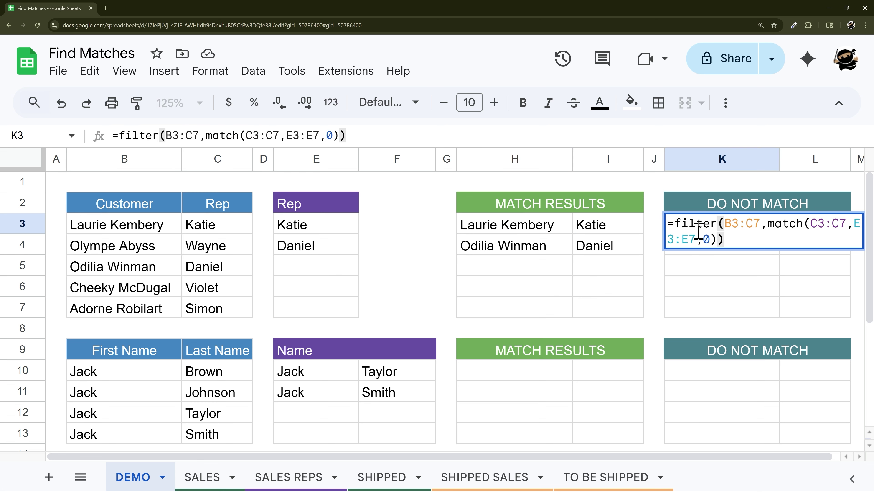
- Wrap the MATCH part of the K3 formula in ISNA, making it =filter(B3:C7,isna(match(C3:C7,E3:E7,0))), and check the listed rows
click(768, 227)
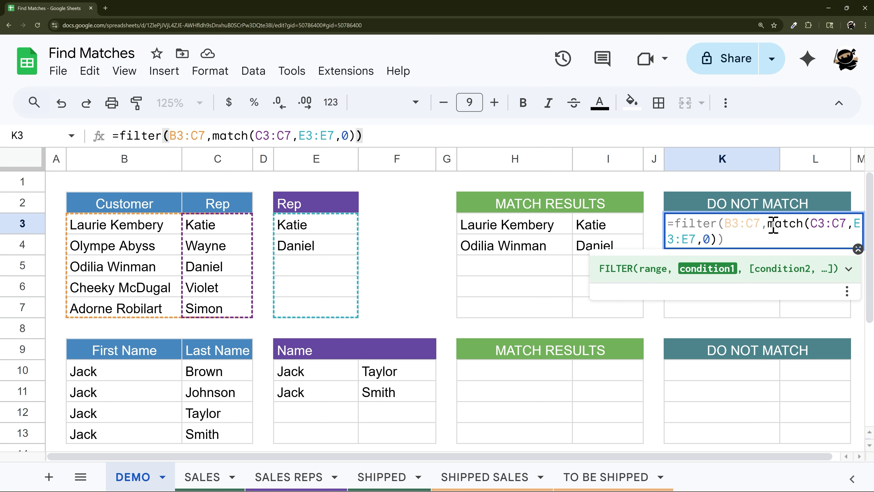
text(isna()
key(End)
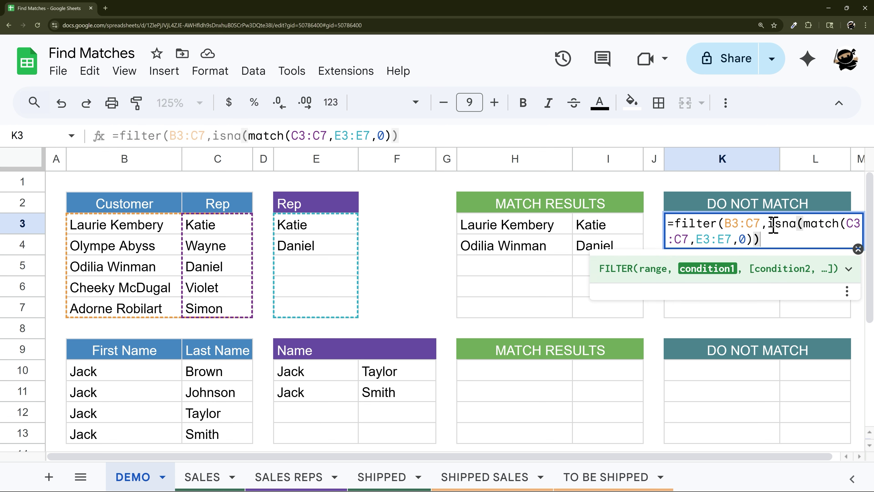
text())
key(Return)
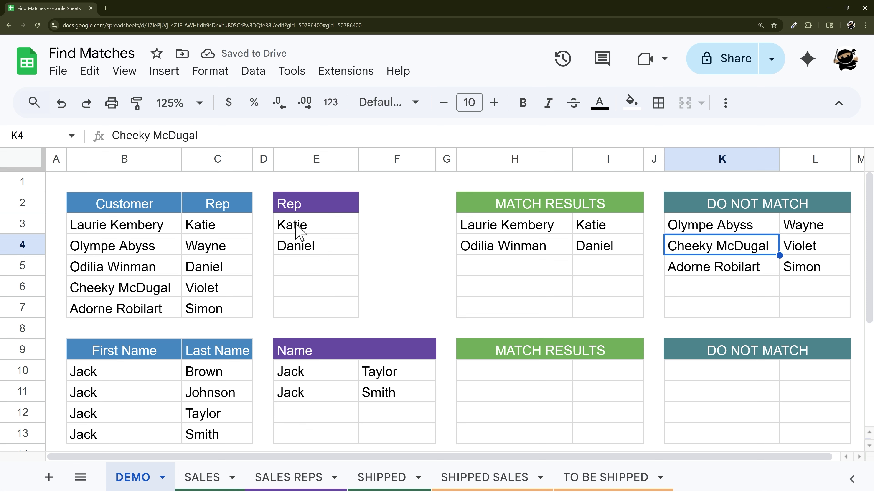
drag(298, 231, 302, 246)
drag(727, 228, 812, 279)
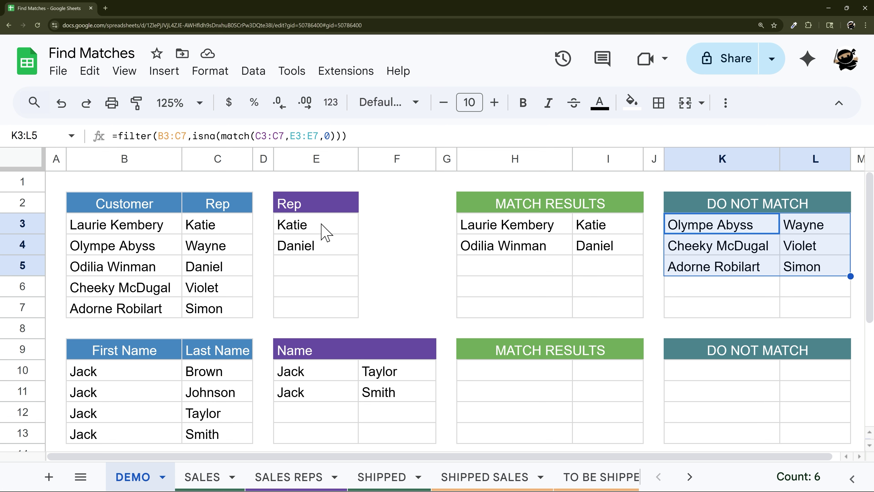
- Replace the second rep in the lookup list, cell E4, with the rep name from C4 and check both result lists
click(324, 252)
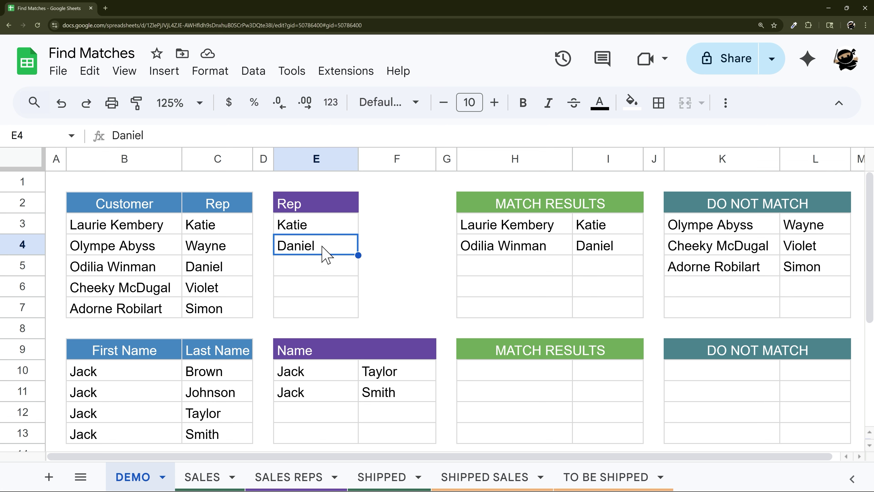
text(Way)
key(Return)
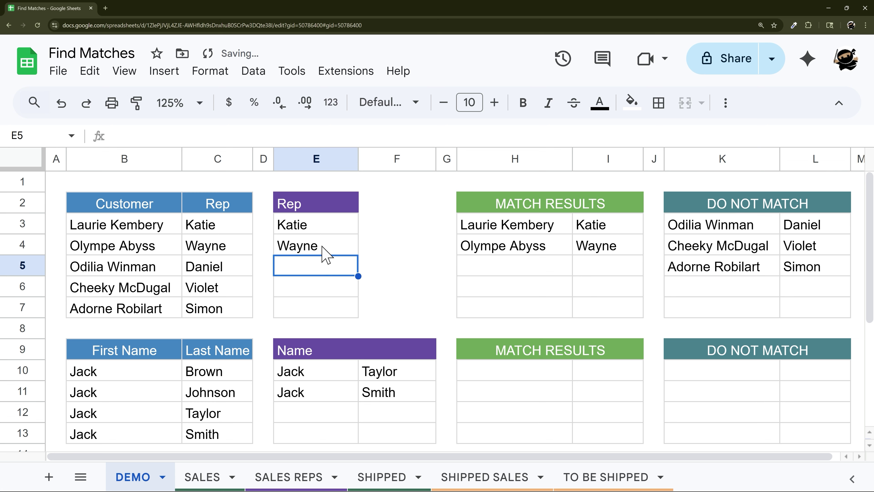
drag(597, 230, 597, 251)
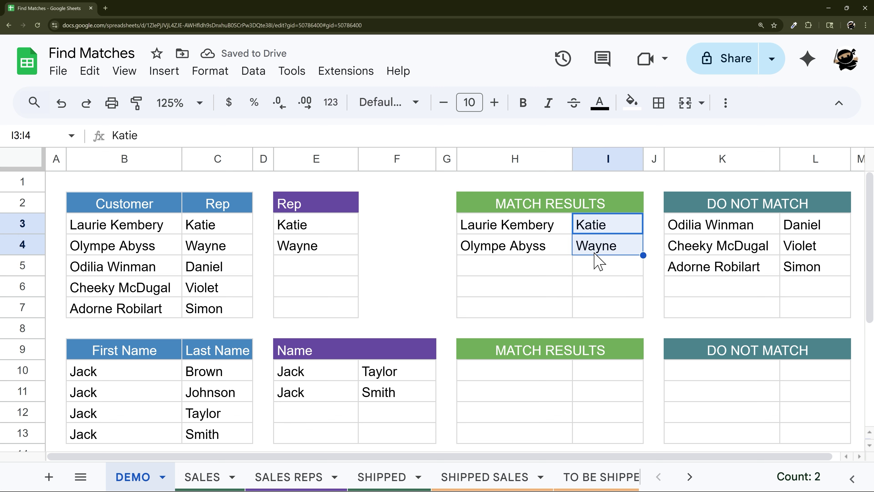
drag(812, 228, 818, 274)
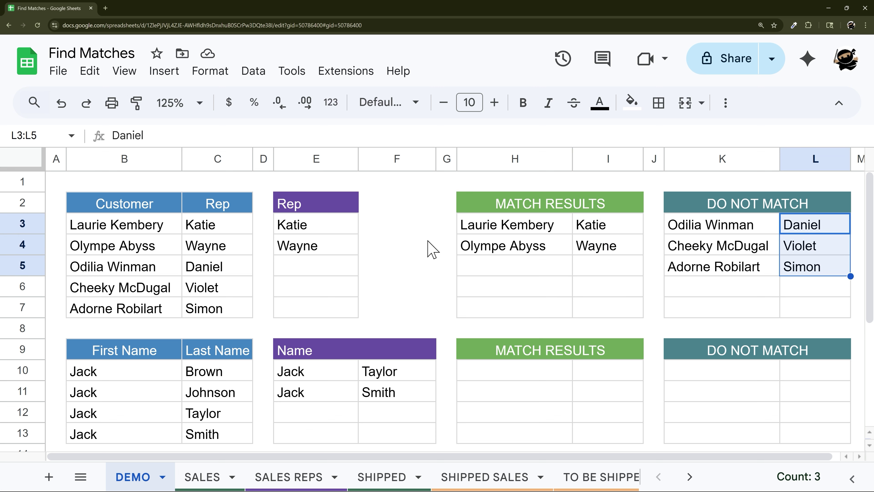
drag(99, 231, 708, 289)
- Compare the single Rep column matched in C3:C7 with the separate first and last name columns in the second table
scroll(576, 243, down, 3)
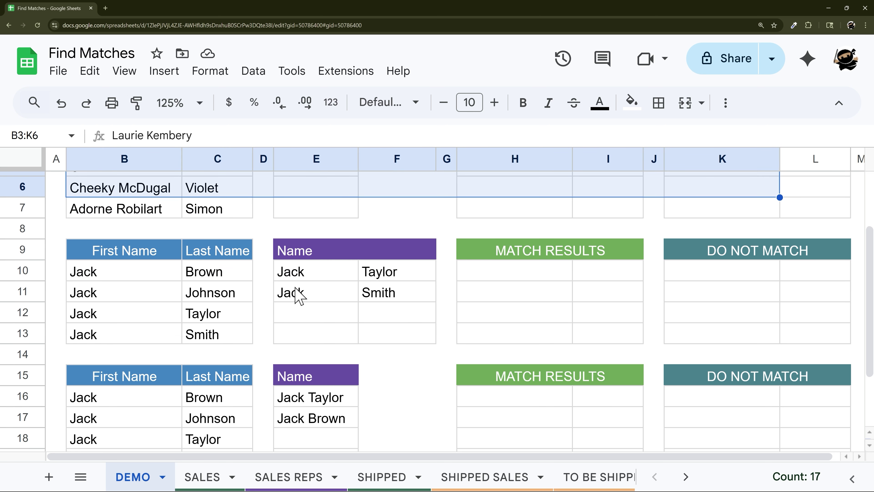
scroll(320, 293, up, 3)
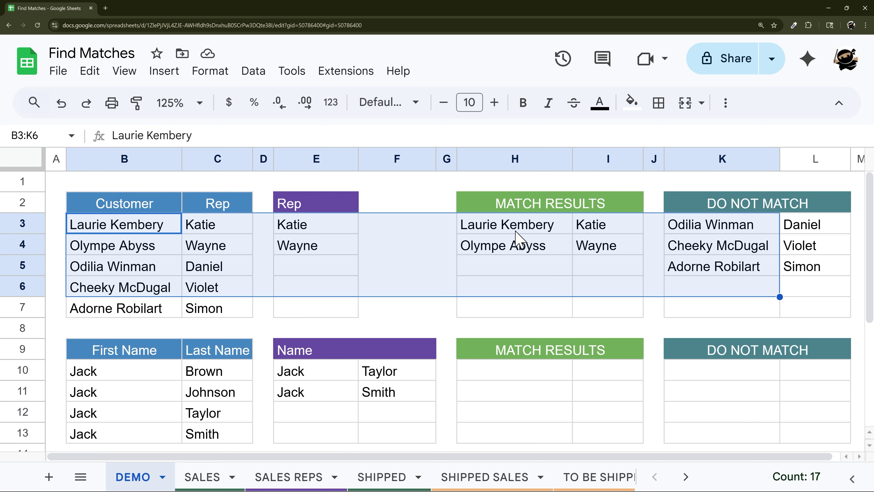
click(513, 228)
drag(216, 230, 219, 317)
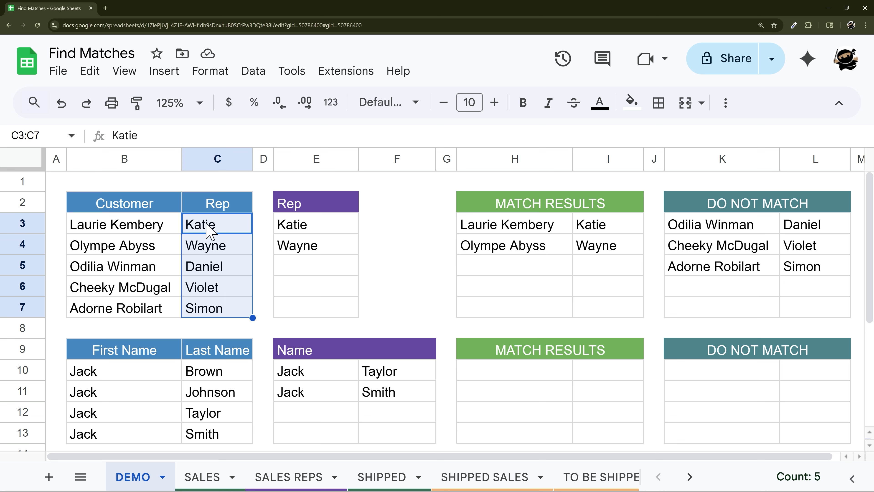
drag(207, 227, 215, 309)
scroll(357, 293, down, 3)
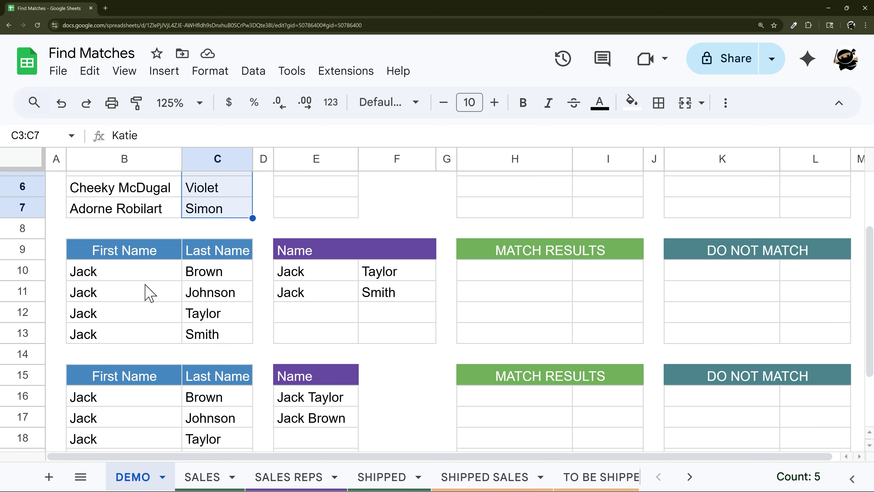
drag(114, 273, 109, 346)
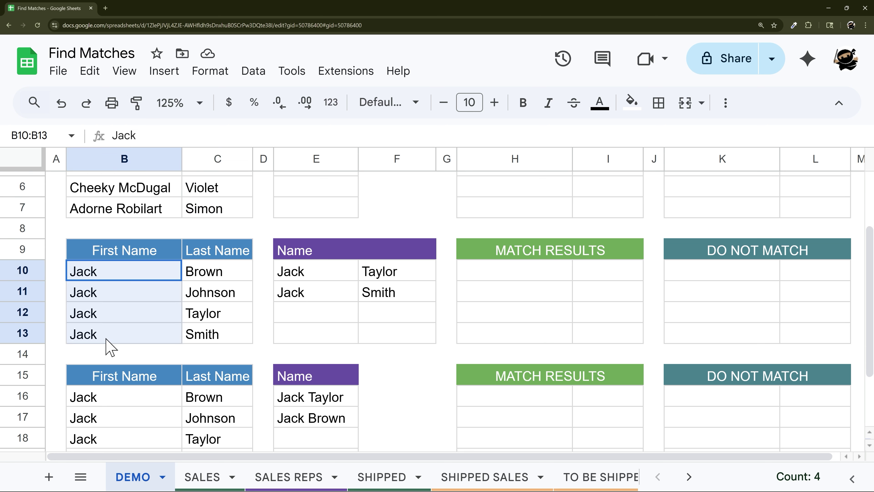
scroll(172, 285, up, 2)
click(241, 230)
scroll(252, 269, down, 1)
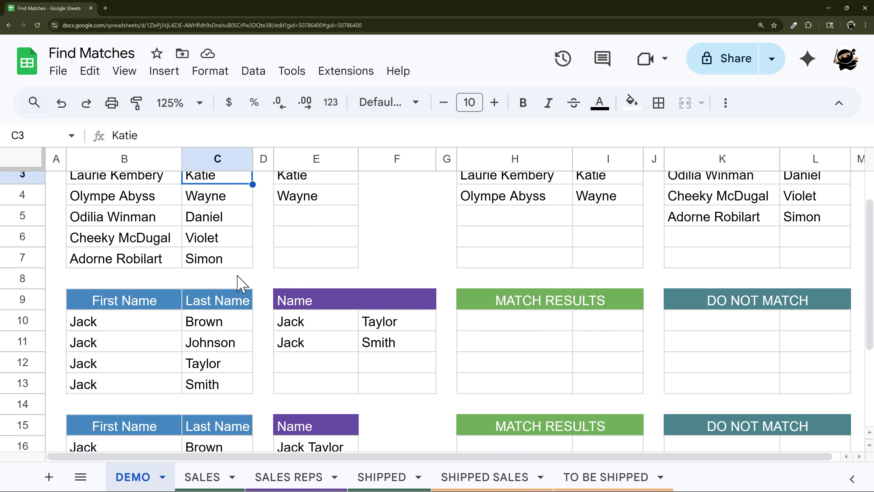
scroll(241, 284, down, 1)
drag(164, 275, 379, 344)
- Begin a formula in H10 that filters B10:C13 with MATCH, using B10:B13&C10:C13 as the combined search key
click(517, 271)
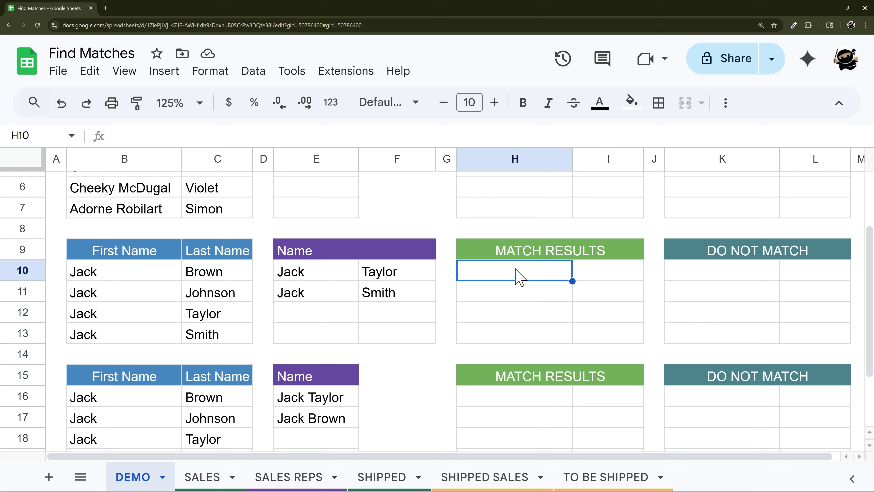
text(=filter()
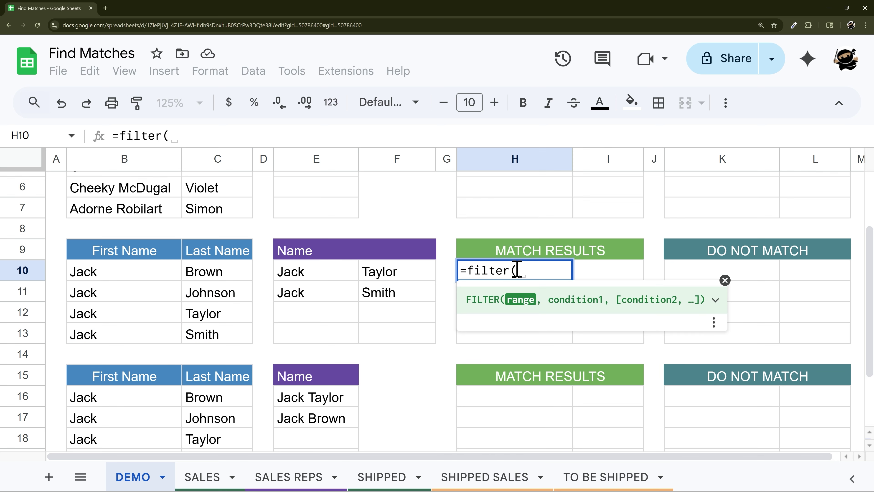
drag(83, 269, 242, 340)
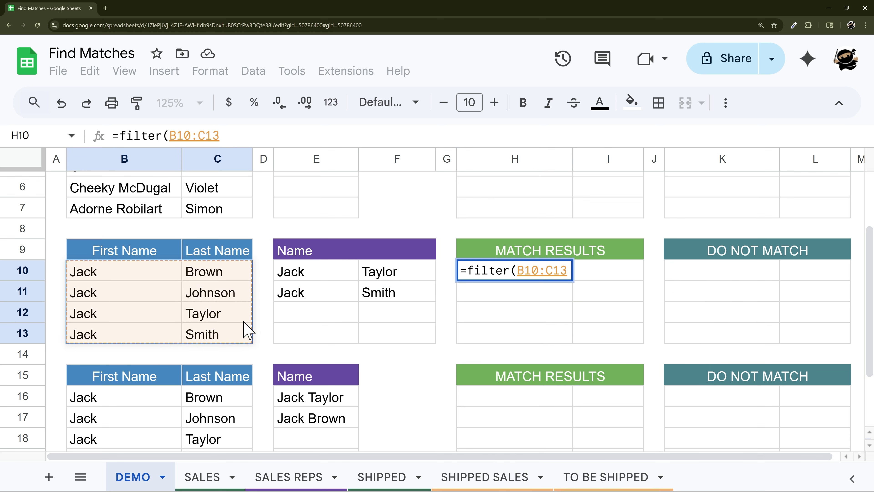
text(,)
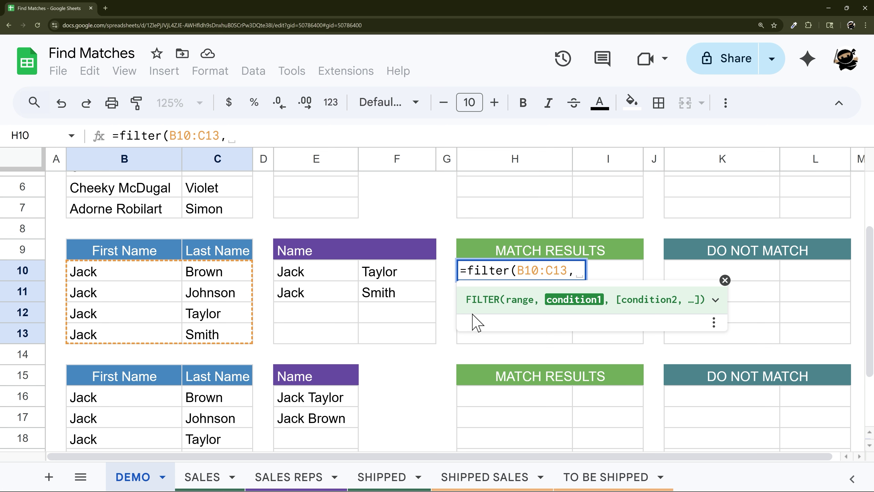
text(match()
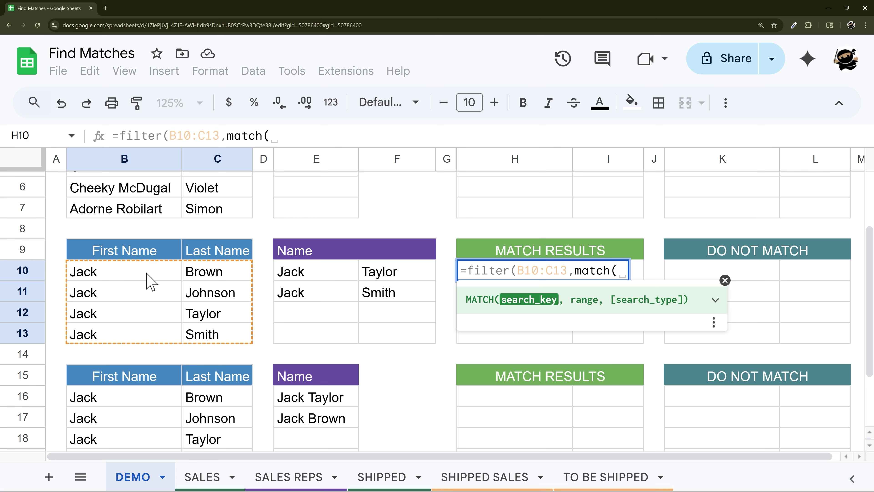
drag(150, 281, 151, 336)
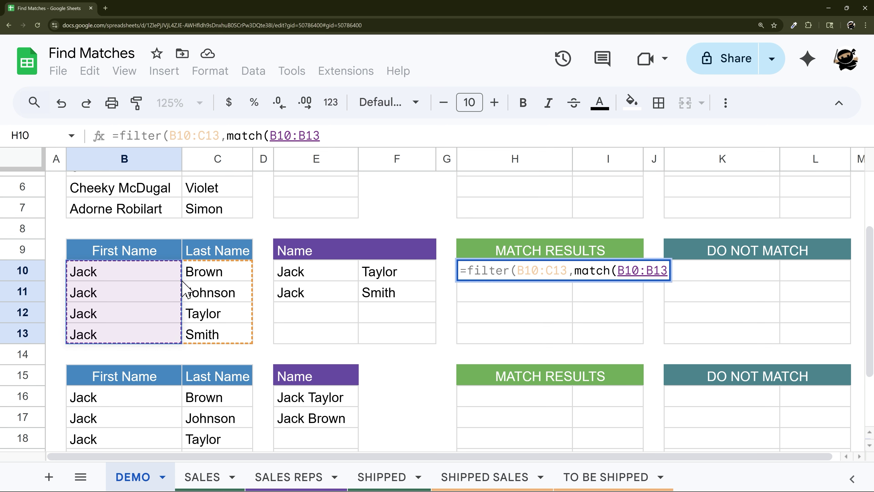
click(346, 137)
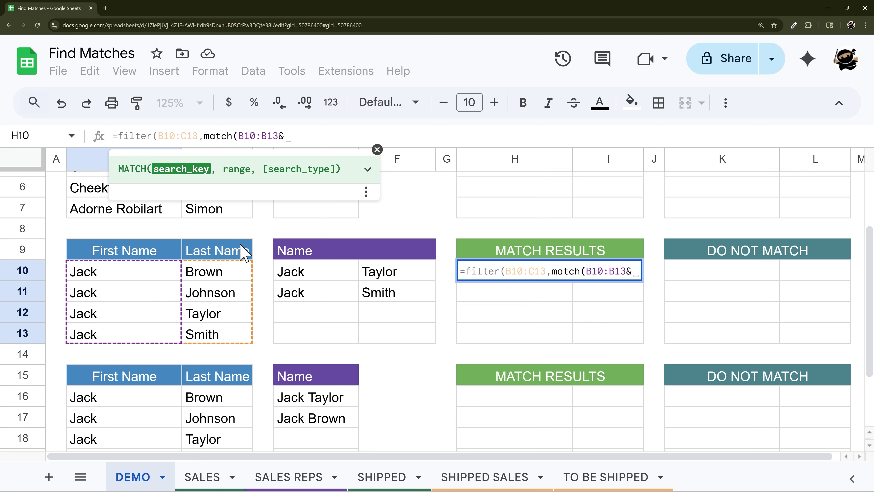
drag(227, 277, 227, 333)
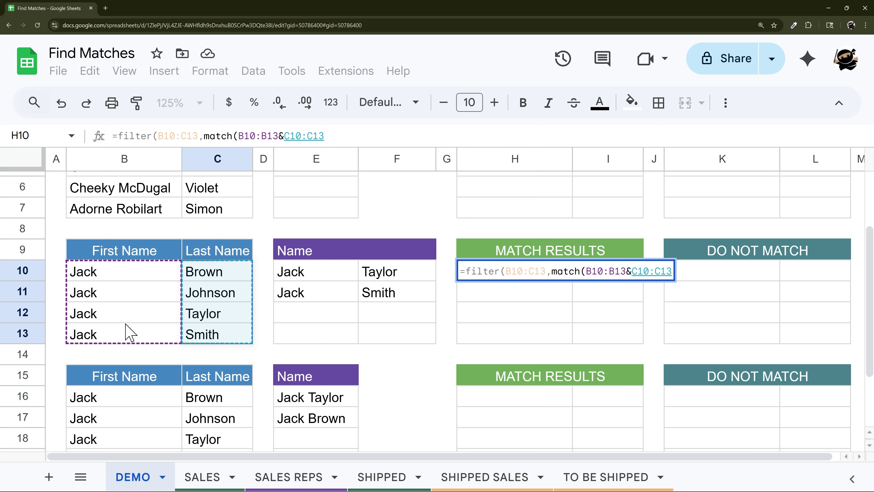
- Complete the H10 formula with E10:E13&F10:F13 as the MATCH range and search type 0, and check the matching rows
text(,)
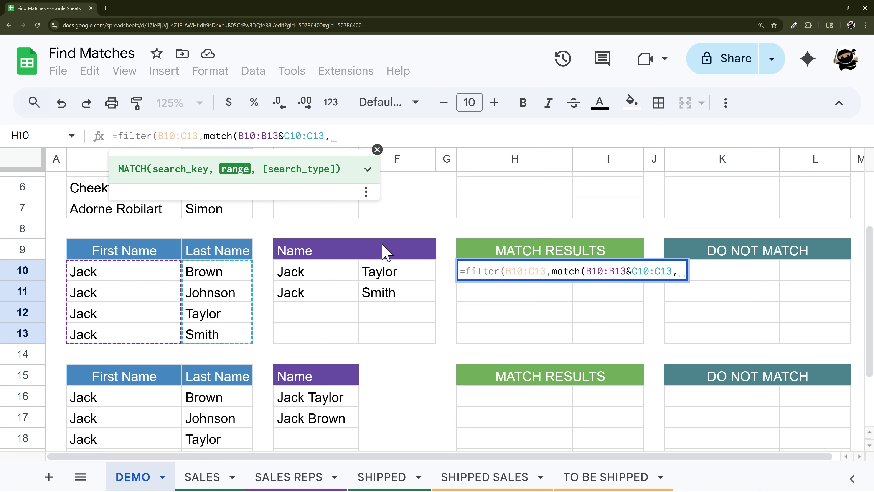
drag(322, 275, 322, 336)
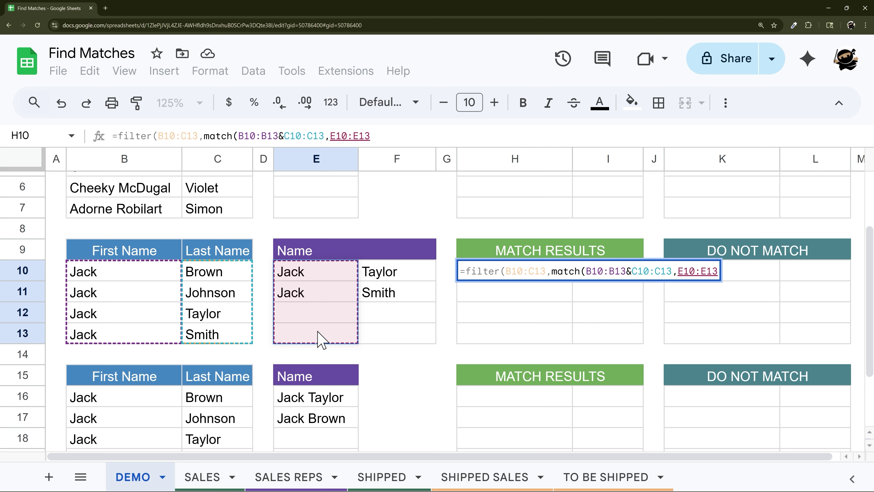
text(&)
drag(385, 274, 390, 329)
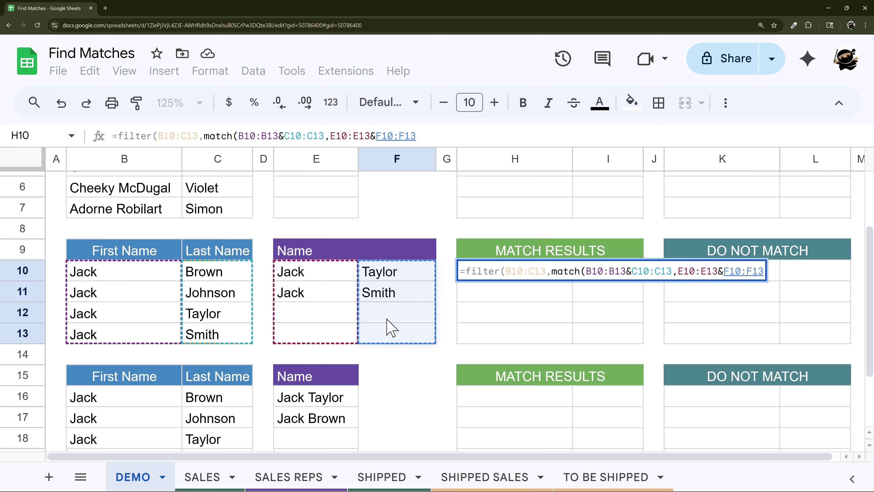
text(,0)))
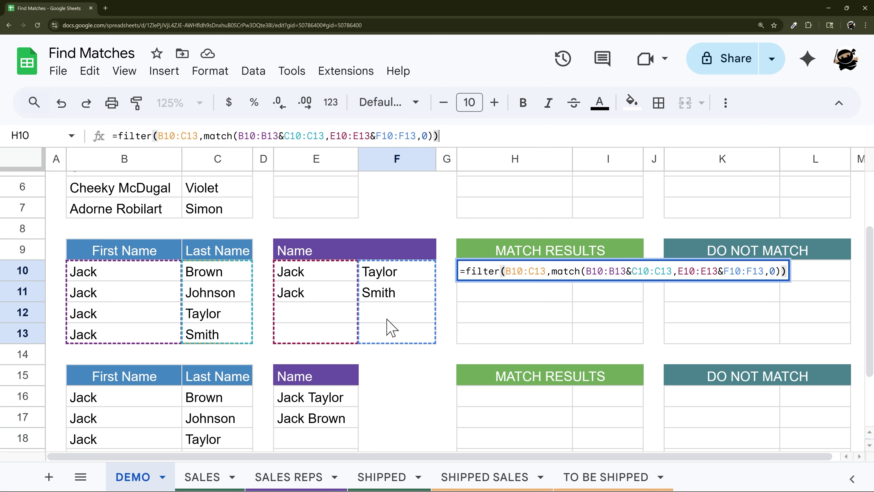
key(Return)
drag(503, 275, 624, 307)
- Copy the FILTER/MATCH formula text from H10 into K10 under DO NOT MATCH, keeping its references unchanged
click(536, 283)
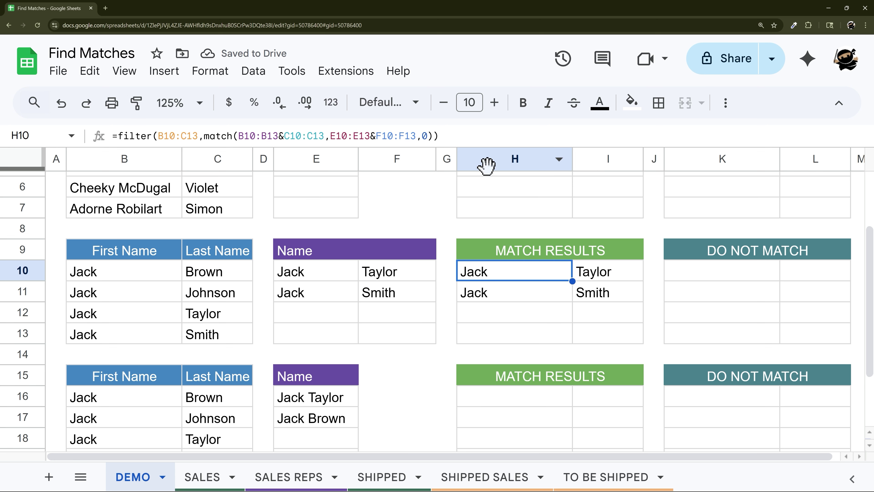
drag(440, 136, 78, 138)
key(ctrl+c)
key(Return)
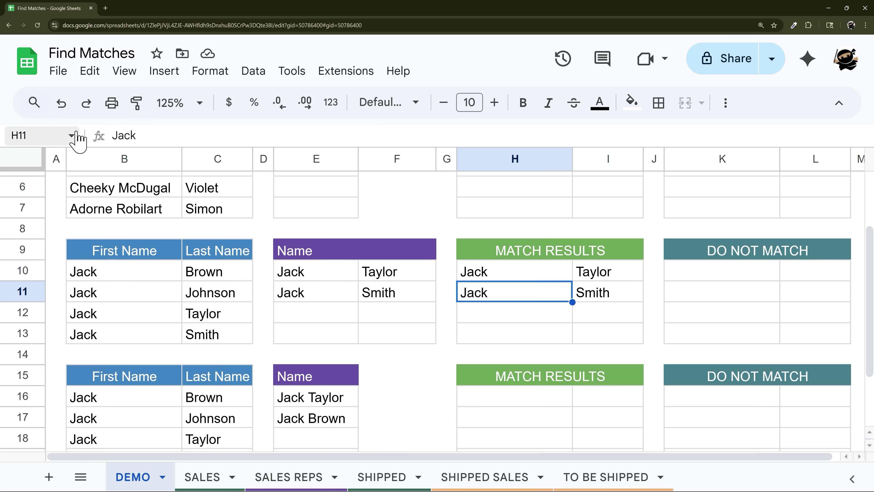
click(722, 271)
key(Return)
key(ctrl+v)
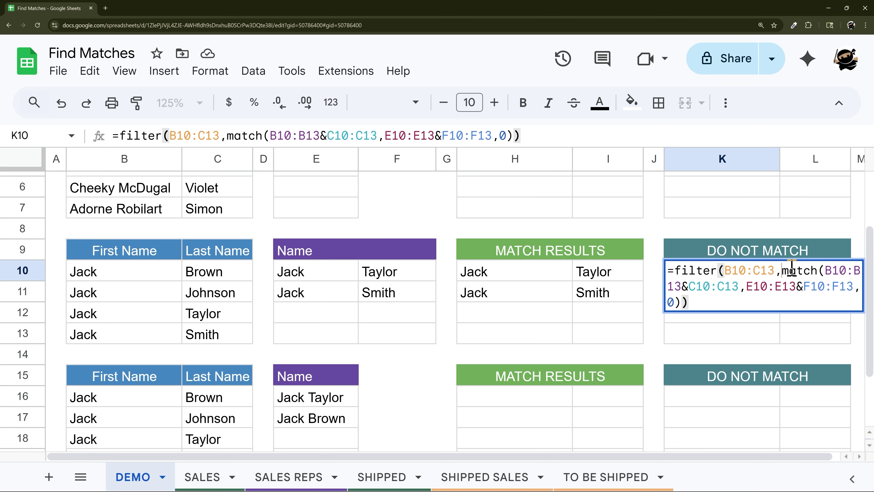
- Wrap the MATCH part of the K10 formula in ISNA, making it =filter(B10:C13,isna(match(B10:B13&C10:C13,E10:E13&F10:F13,0)))
click(783, 270)
text(isna()
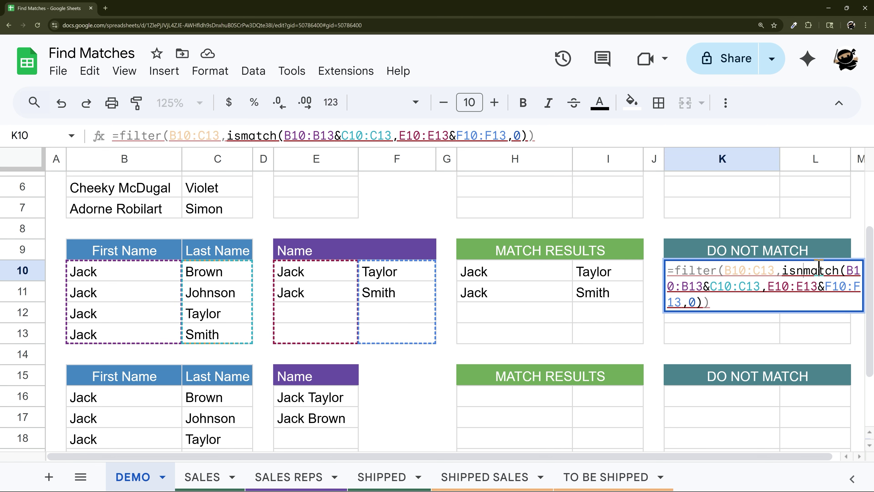
text())
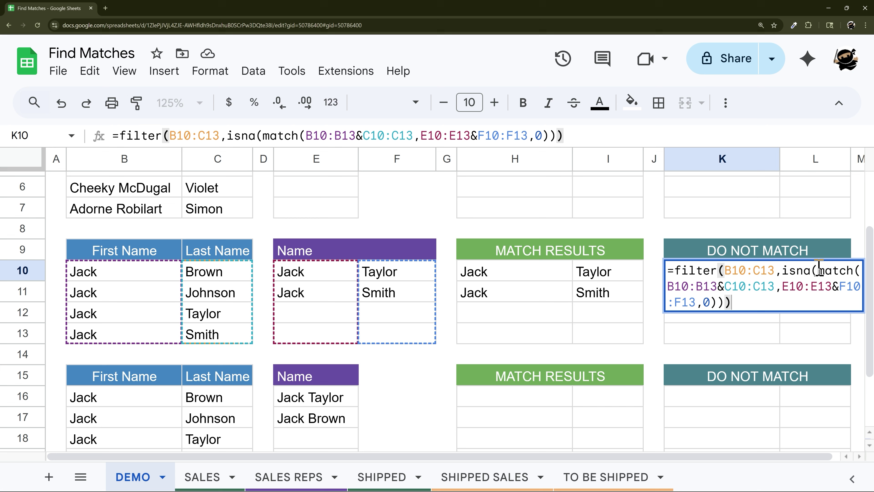
key(Return)
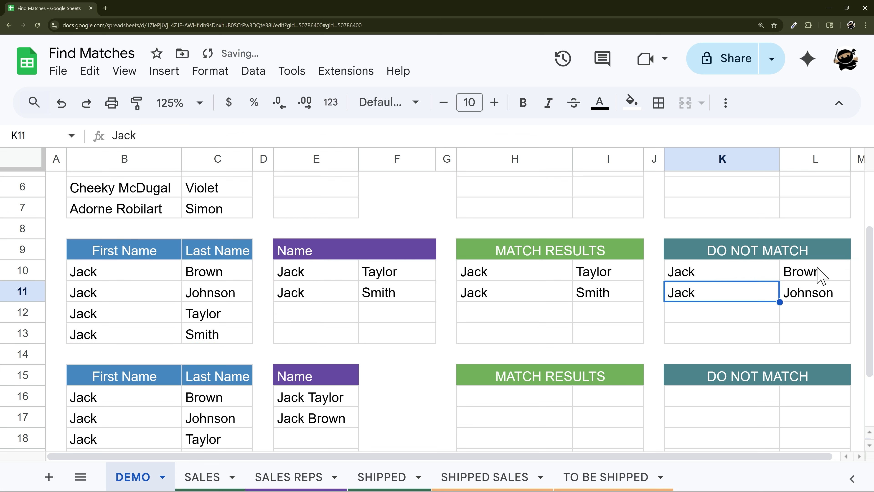
click(715, 276)
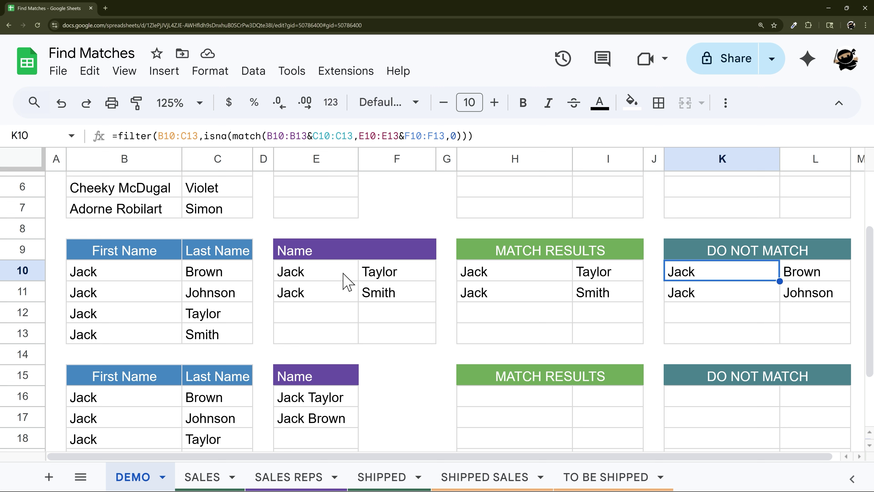
- Replace the last name in F10 with the one from C10 and check the second table's match and non-match results
click(381, 275)
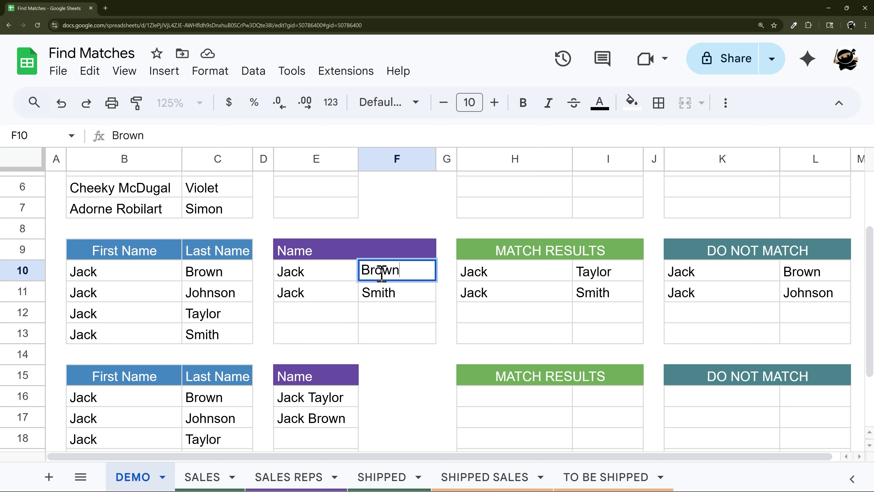
key(Return)
drag(582, 274, 773, 299)
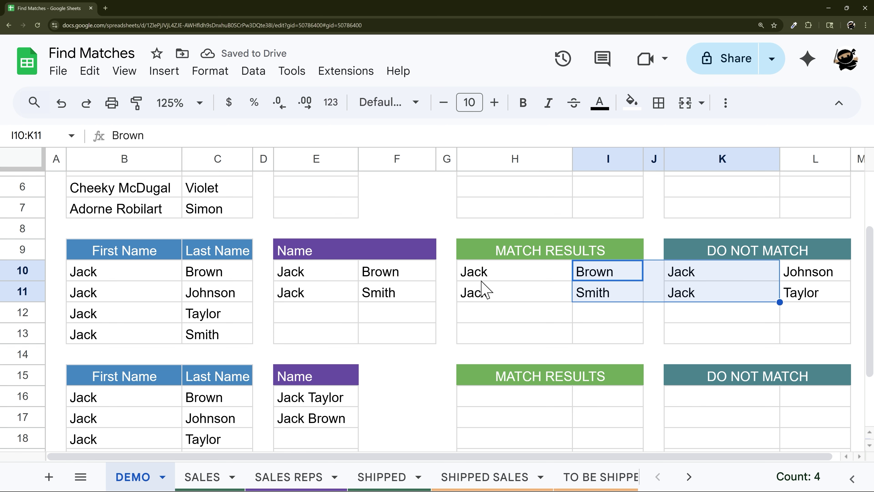
- Start a FILTER formula in H16 of the third table, with B16:C19 as its range and a MATCH function as the condition
scroll(483, 288, down, 3)
drag(100, 322, 341, 391)
click(492, 330)
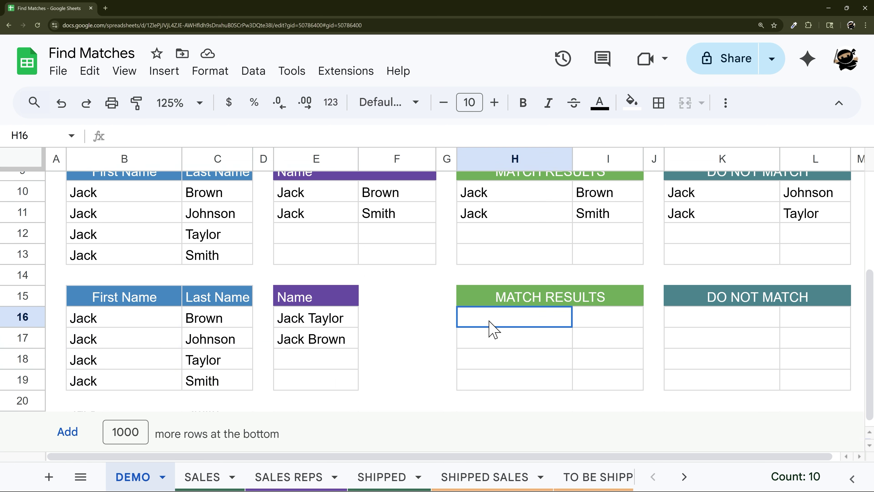
text(=filter()
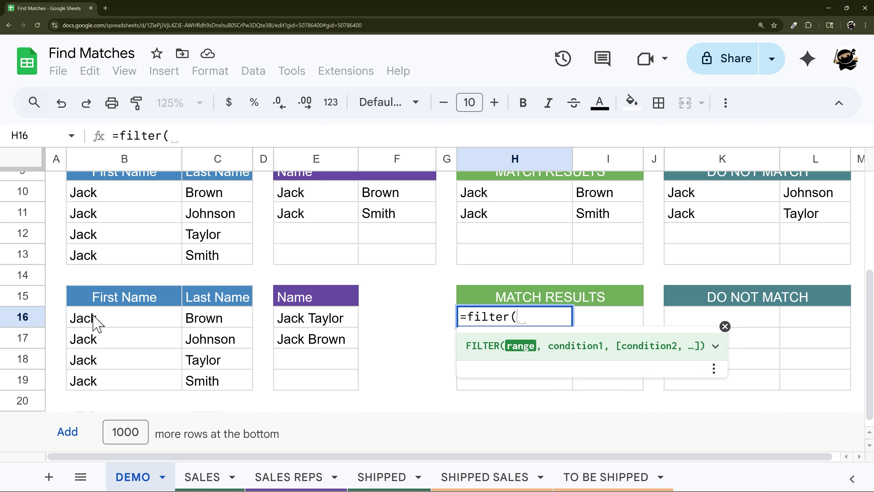
drag(97, 324, 228, 389)
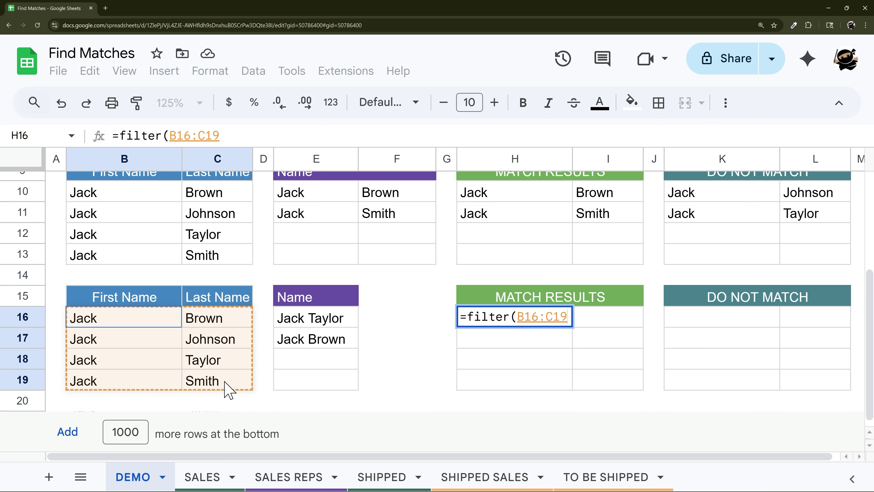
text(,)
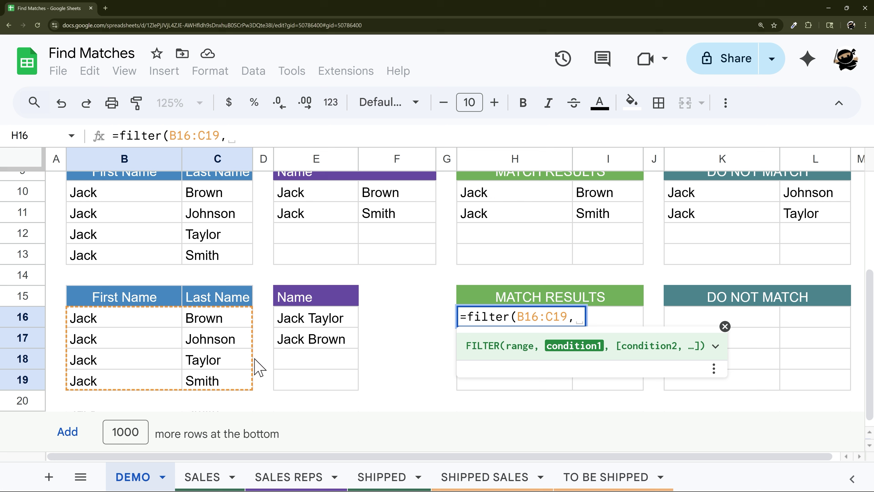
text(match()
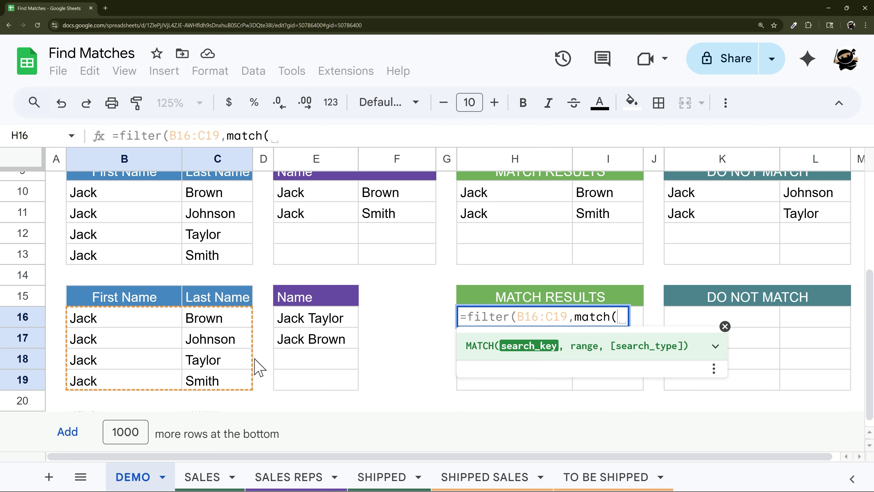
- Complete the H16 formula with B16:B19&C16:C19 as the MATCH search key, E16:E19 as the range and 0 as the search type
drag(153, 327, 159, 383)
text(&)
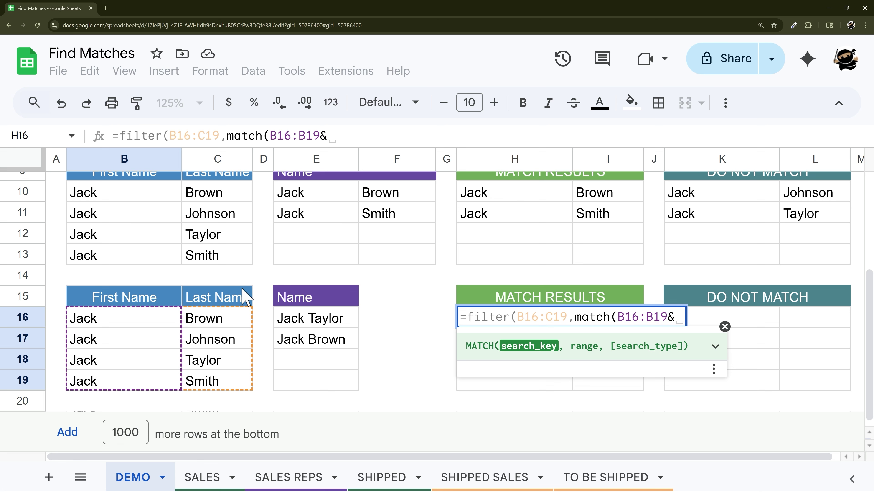
drag(230, 320, 232, 385)
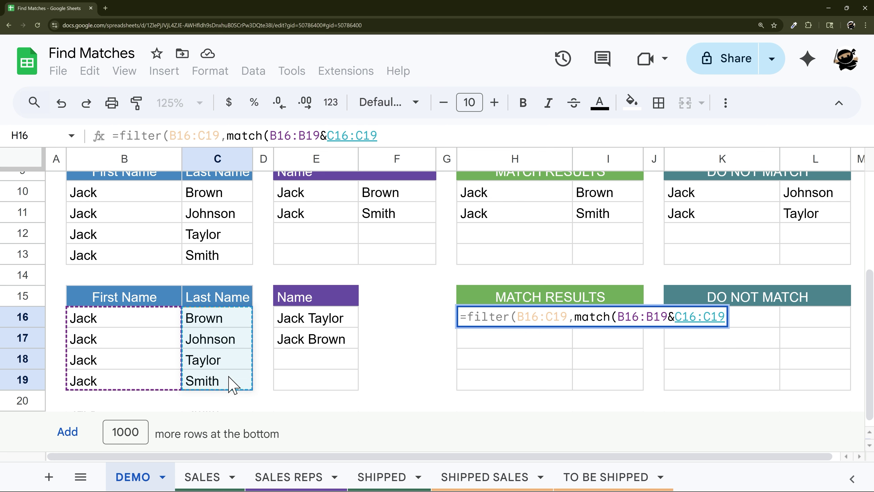
text(,)
drag(322, 329, 326, 385)
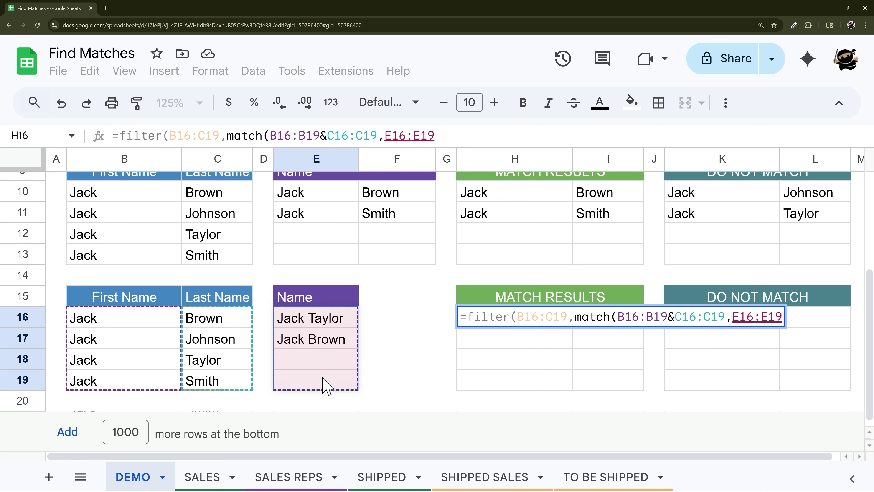
text(,0))
key(Return)
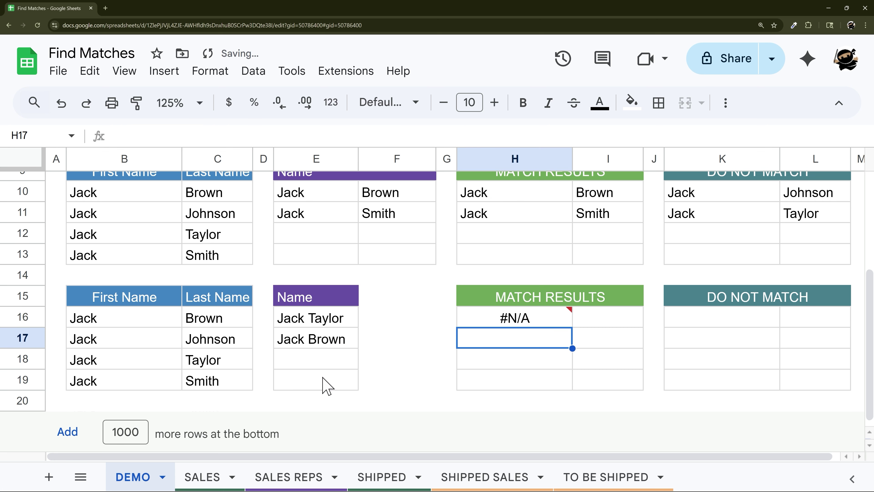
- Copy the MATCH search key from H16 and test it in F16 as =B16:B19&C16:C19, declining the suggested autofill
click(541, 320)
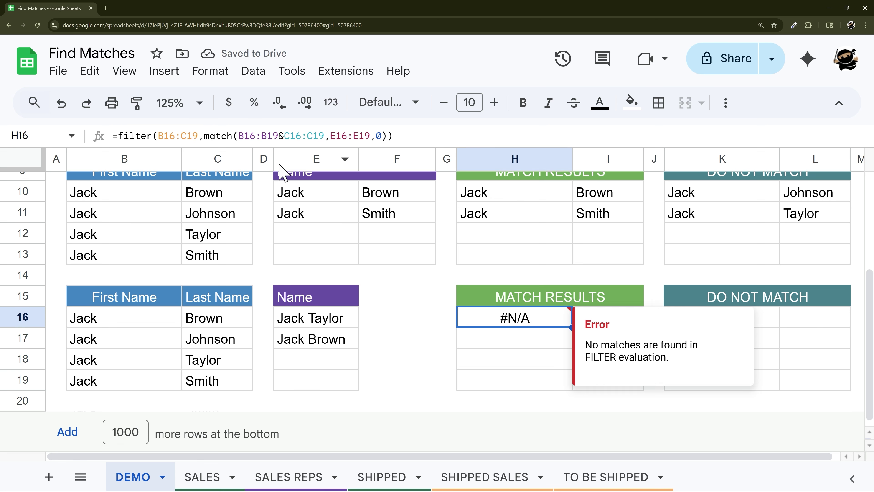
drag(238, 135, 322, 144)
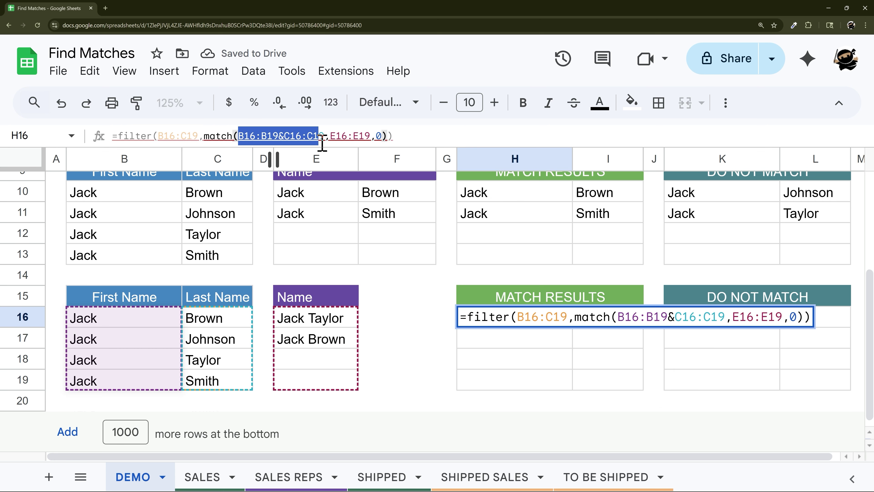
key(Escape)
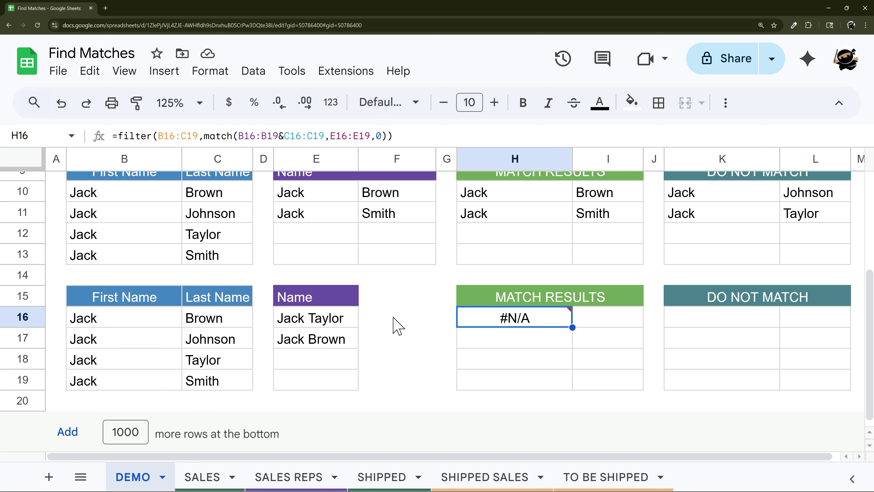
click(396, 324)
double_click(396, 320)
text(=)
text(B16:B19&C16:C19)
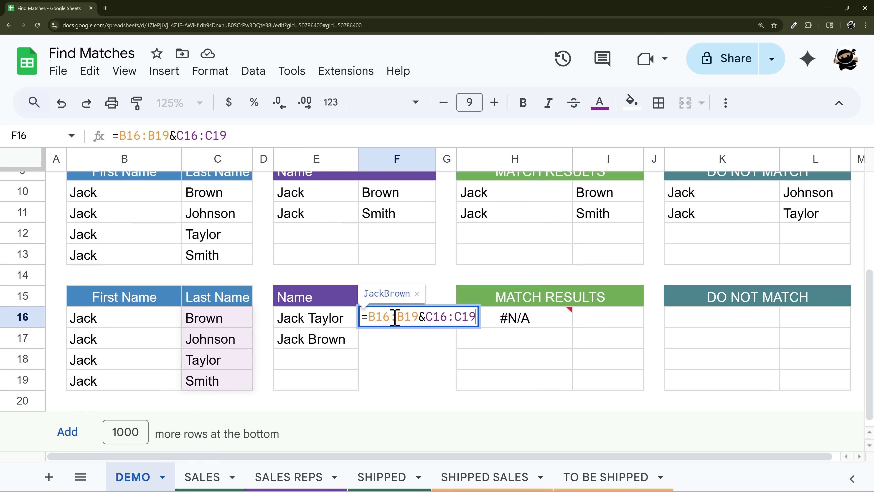
key(Return)
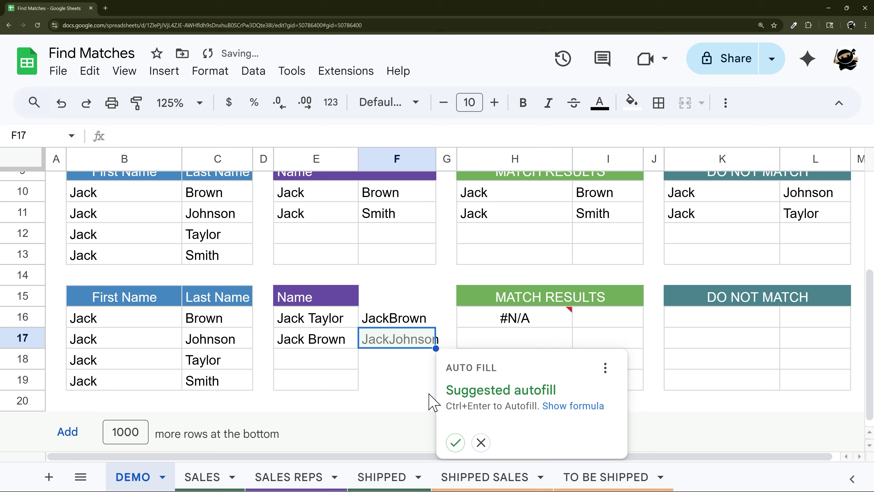
click(482, 444)
- Wrap the F16 test formula in ARRAYFORMULA, making it =arrayformula(B16:B19&C16:C19), and review the joined names
click(389, 321)
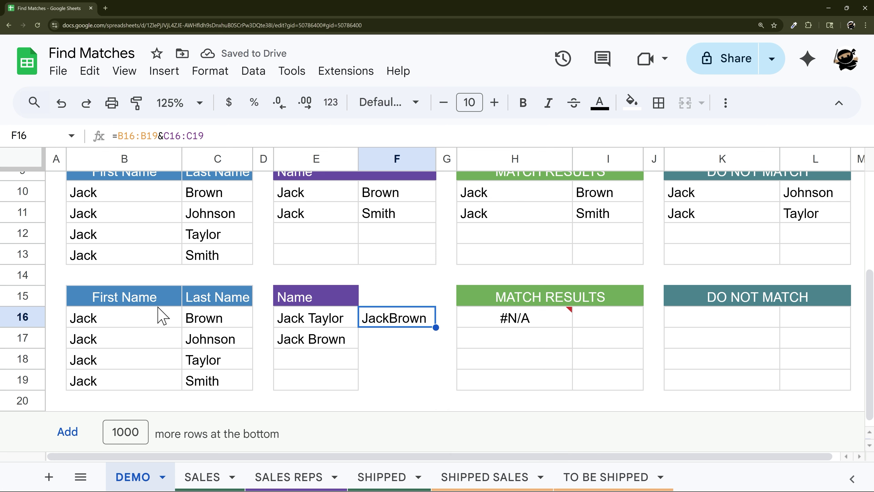
double_click(399, 321)
click(368, 317)
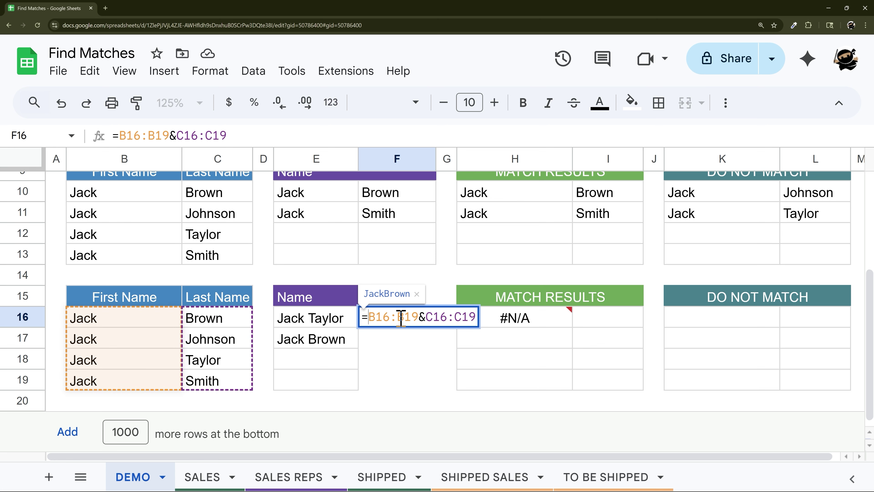
text(arrayformula()
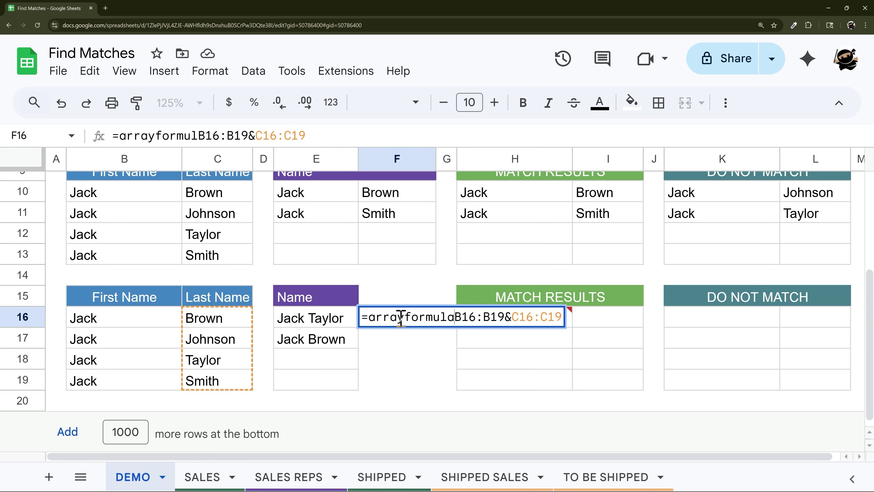
key(End)
text())
key(Return)
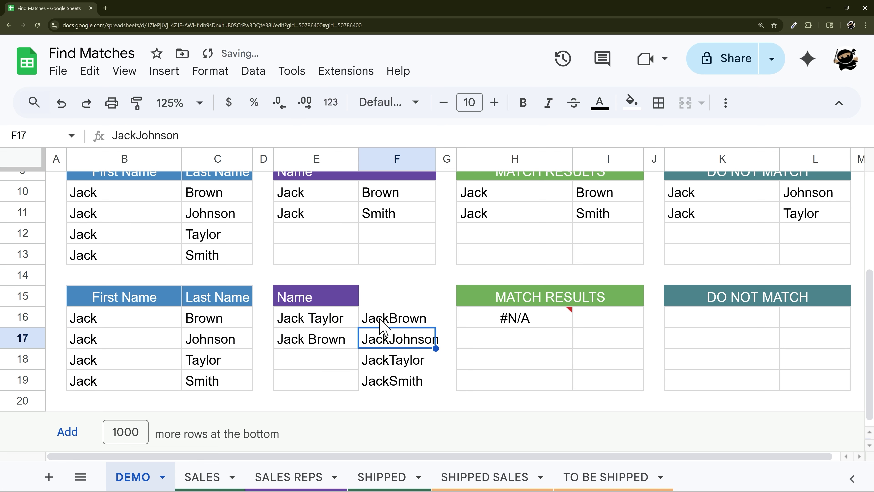
drag(382, 319, 386, 391)
- Compare the H16 search key with the joined names in F16:F19, and clear the F16 test formula
click(491, 312)
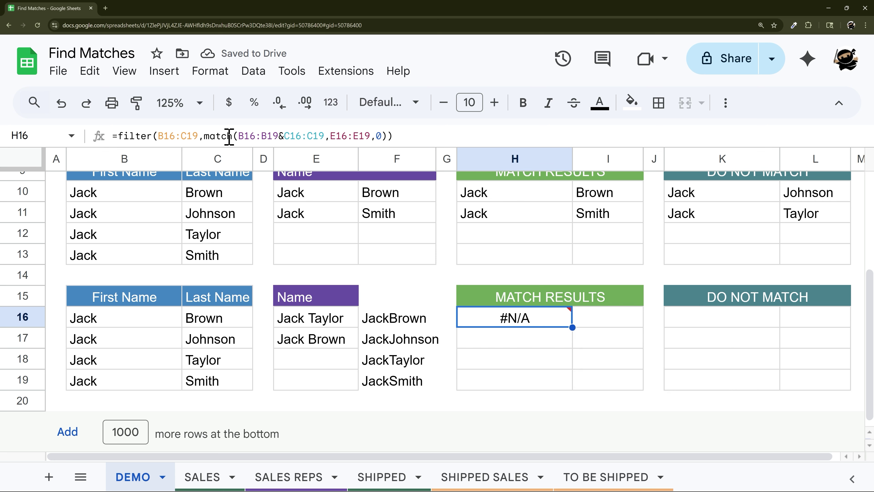
drag(237, 136, 323, 136)
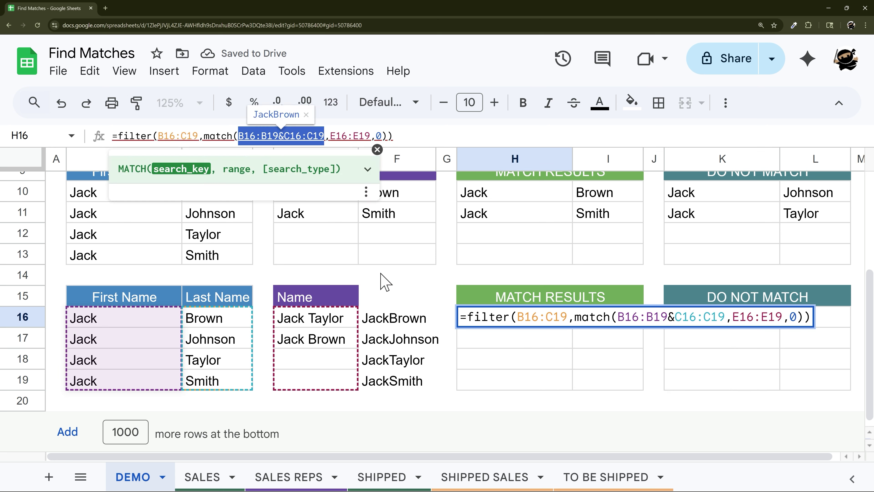
key(Escape)
click(404, 317)
click(398, 341)
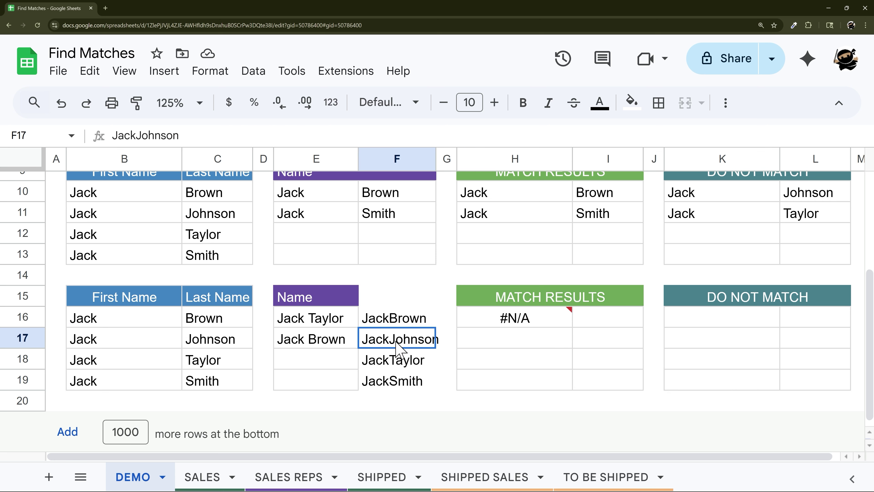
click(396, 363)
click(398, 387)
click(397, 324)
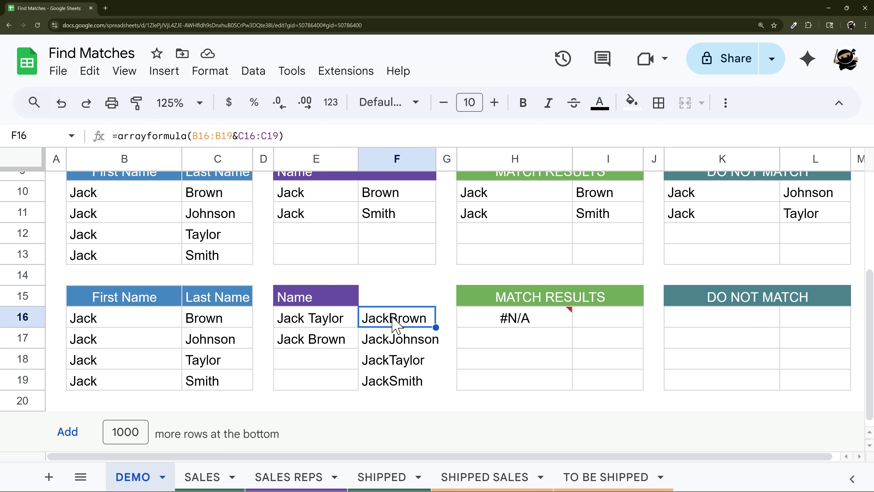
key(Delete)
- Insert a space between the joined names in H16, making it =filter(B16:C19,match(B16:B19&" "&C16:C19,E16:E19,0))
click(491, 329)
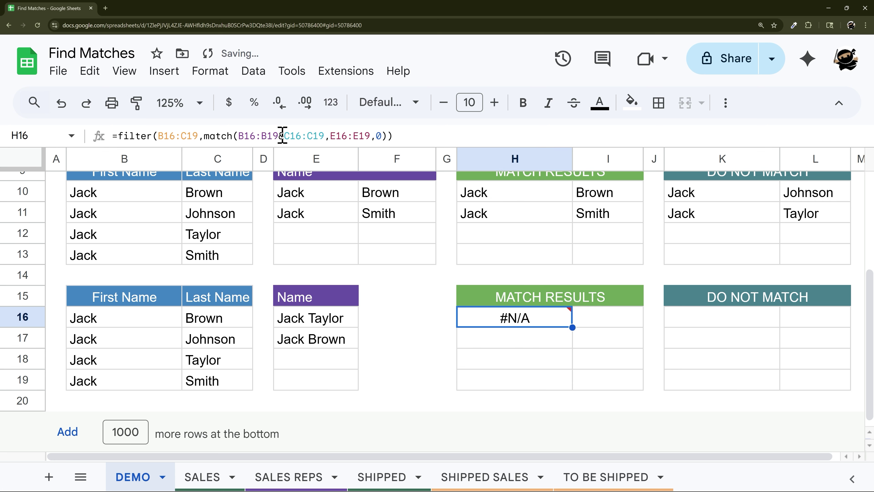
click(284, 135)
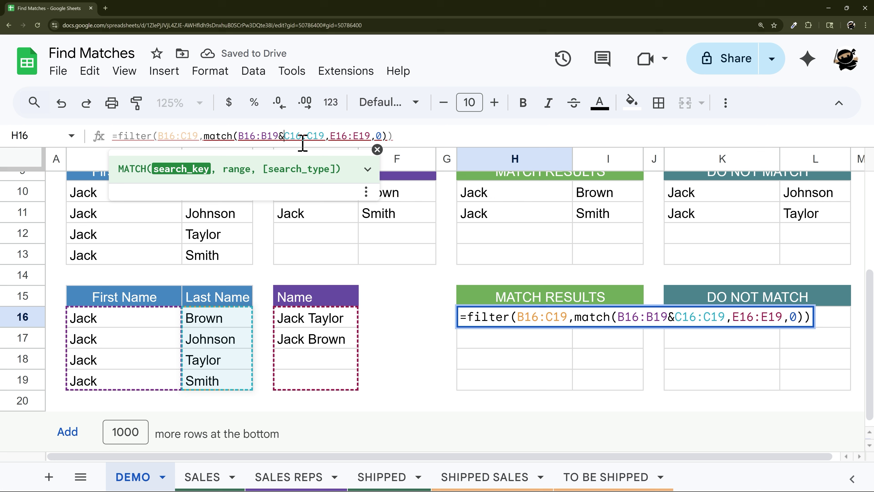
text(" "&)
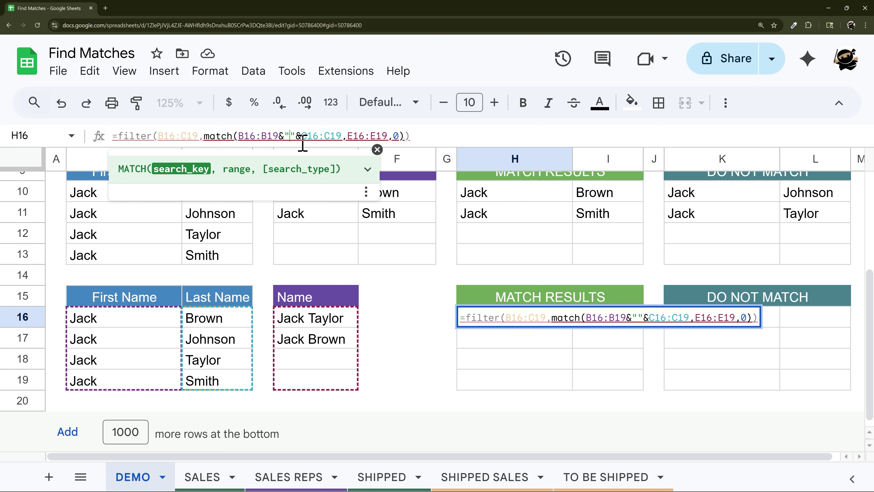
key(Return)
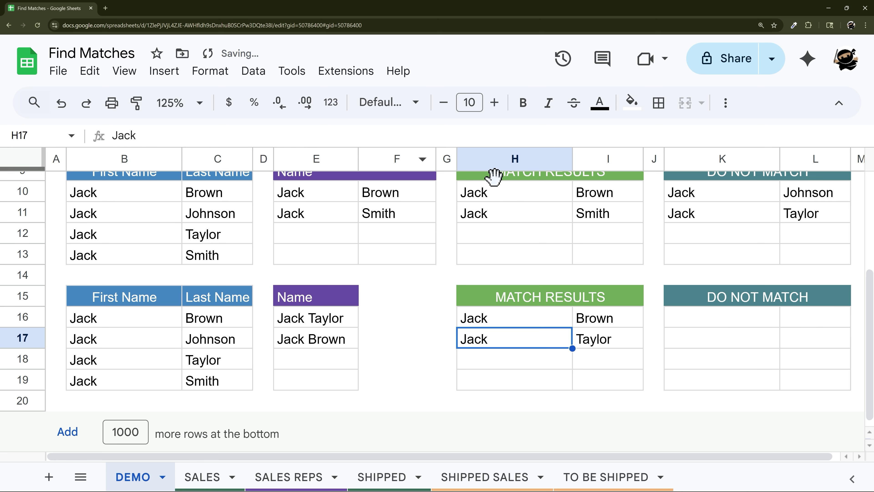
- Test the spaced search key in F16 with =arrayformula(B16:B19&" "&C16:C19), and clear the cell after checking the names
click(518, 316)
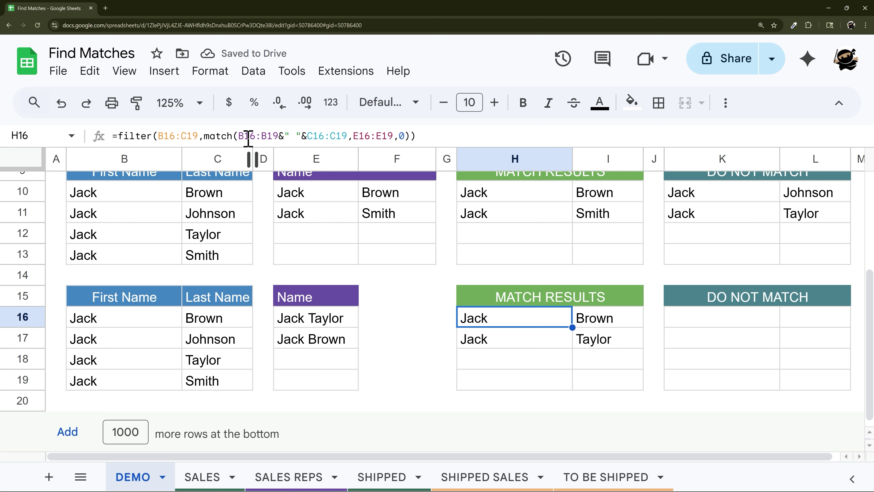
drag(238, 136, 342, 141)
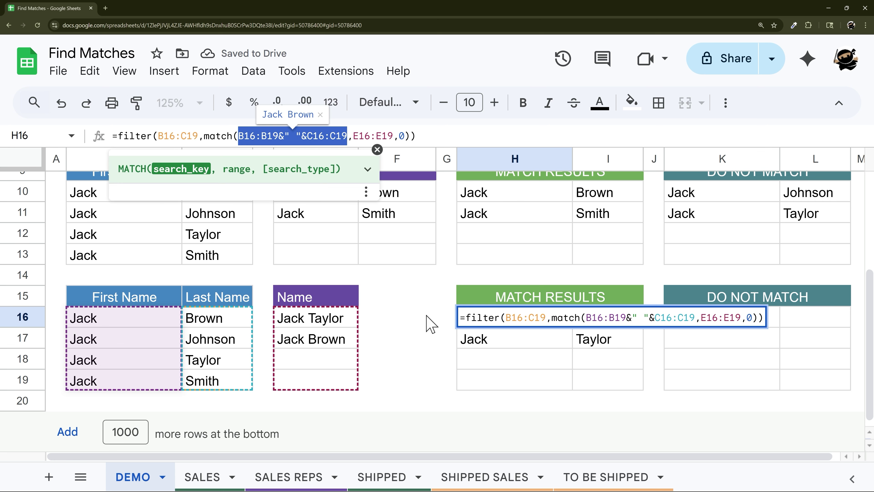
key(Escape)
click(396, 322)
text(=arr)
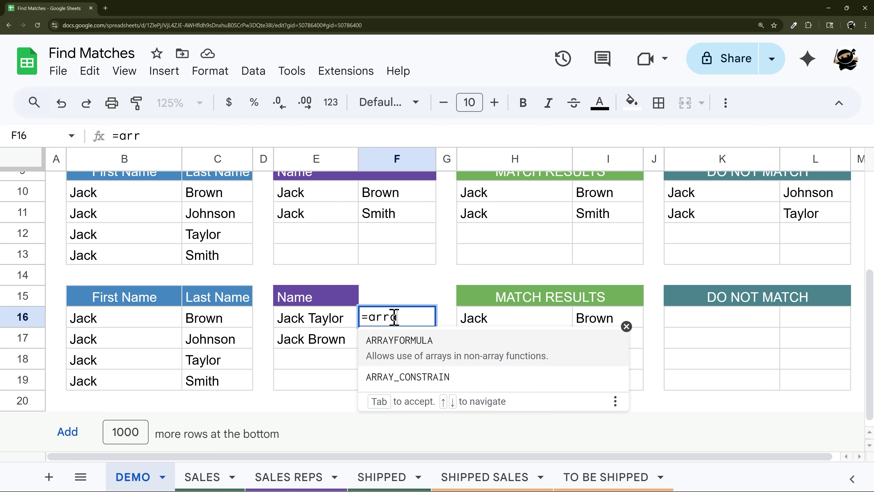
text(ayofrmula(B16:B19&" "&C16:C19)
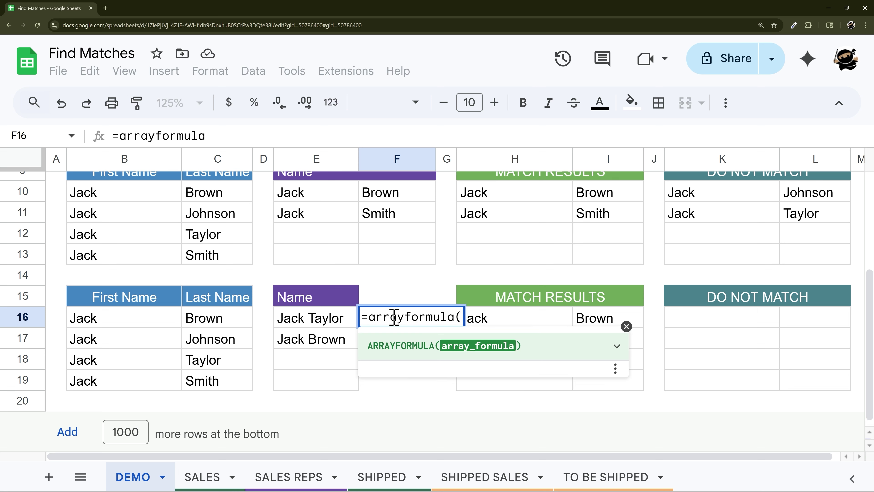
key(Return)
click(393, 318)
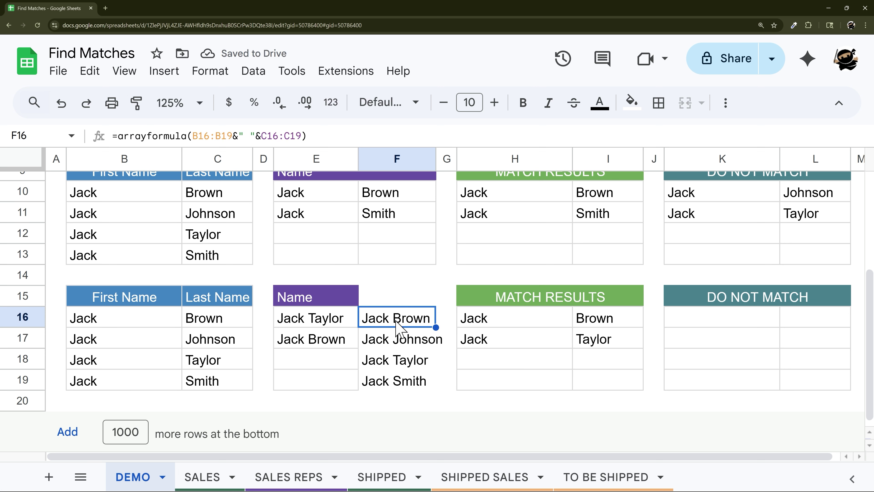
key(Delete)
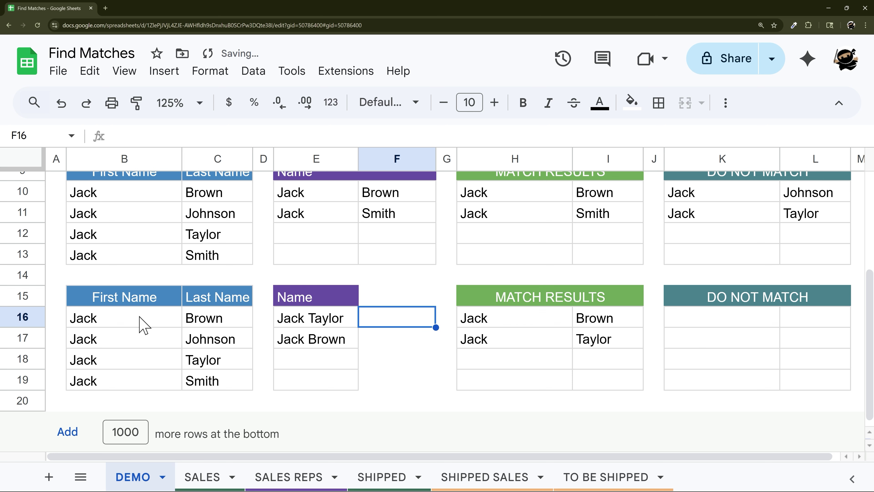
- Compare the name columns of the second and third tables with the layout of the second table's lookup list
drag(142, 325, 216, 385)
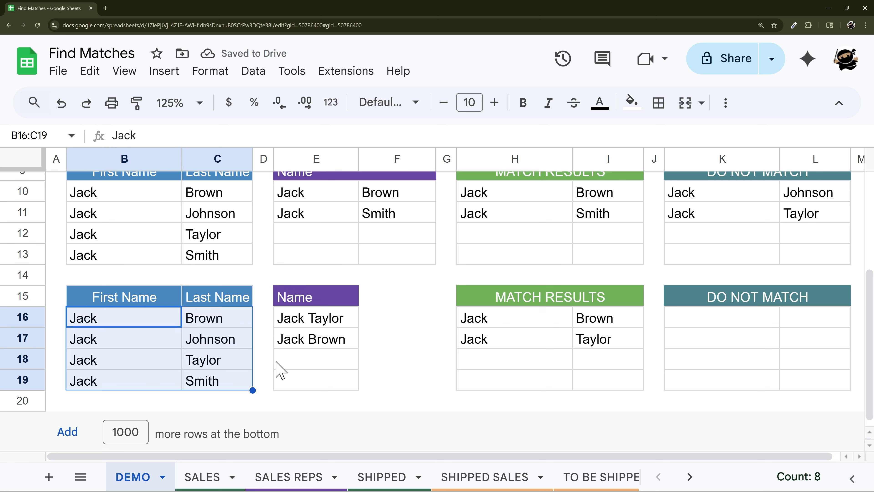
scroll(281, 371, up, 3)
drag(142, 293, 133, 357)
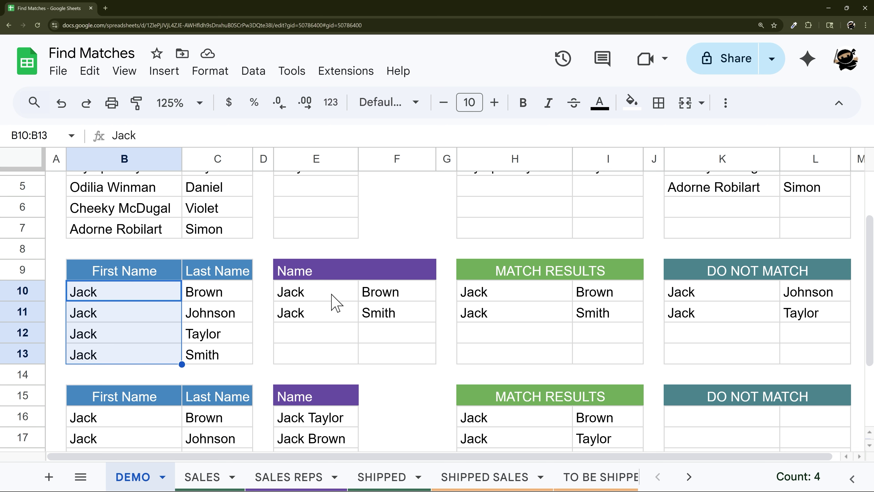
drag(332, 298, 331, 313)
scroll(382, 317, down, 2)
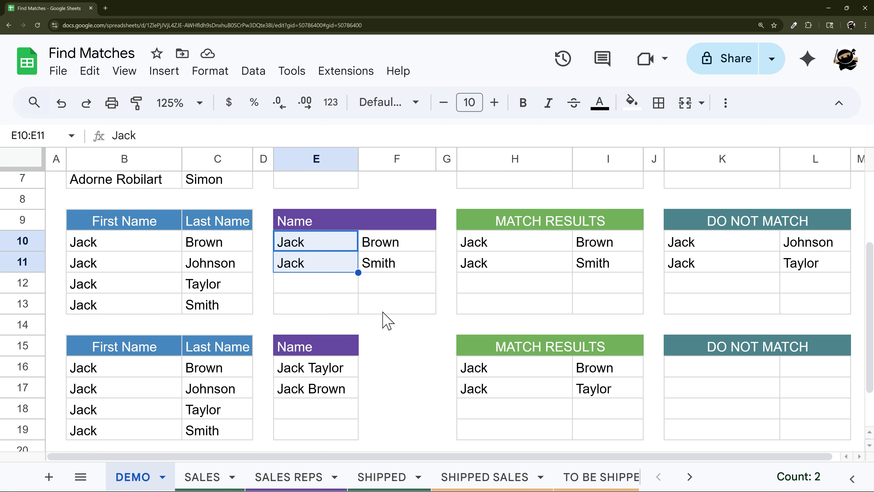
- Examine the search key that joins the first and last names in the H16 formula, leaving the formula as it is
click(496, 371)
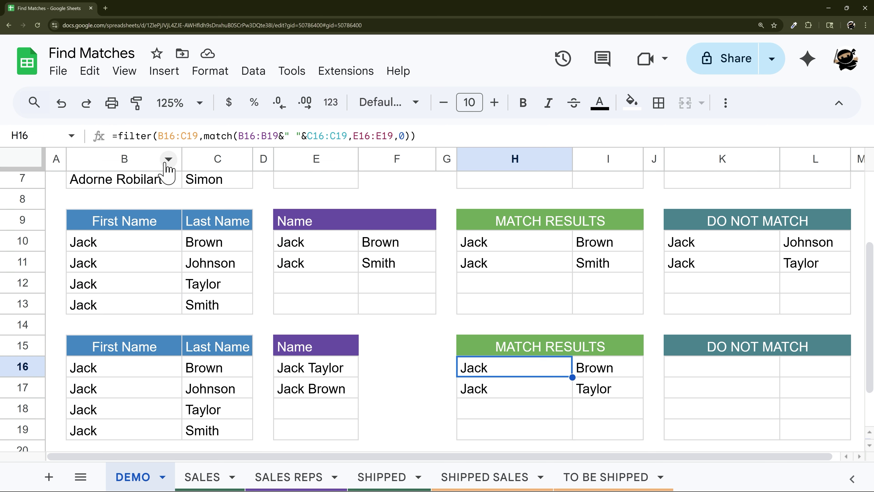
click(289, 134)
double_click(289, 133)
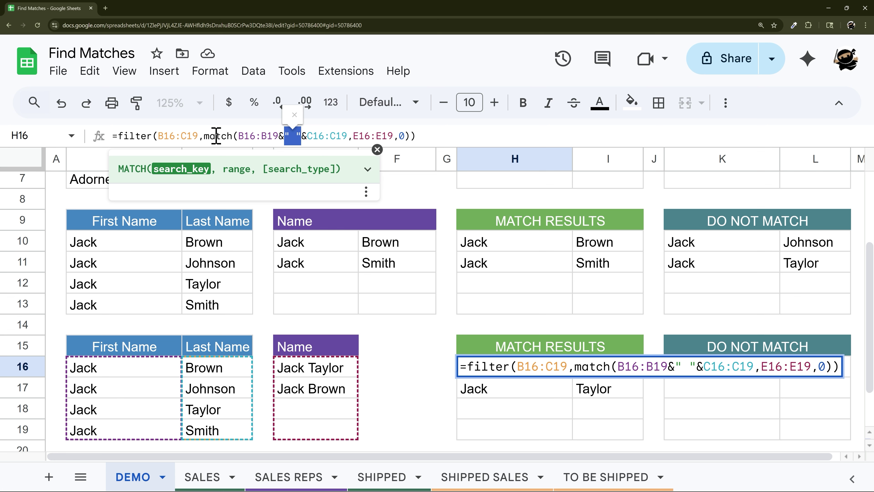
drag(239, 135, 347, 136)
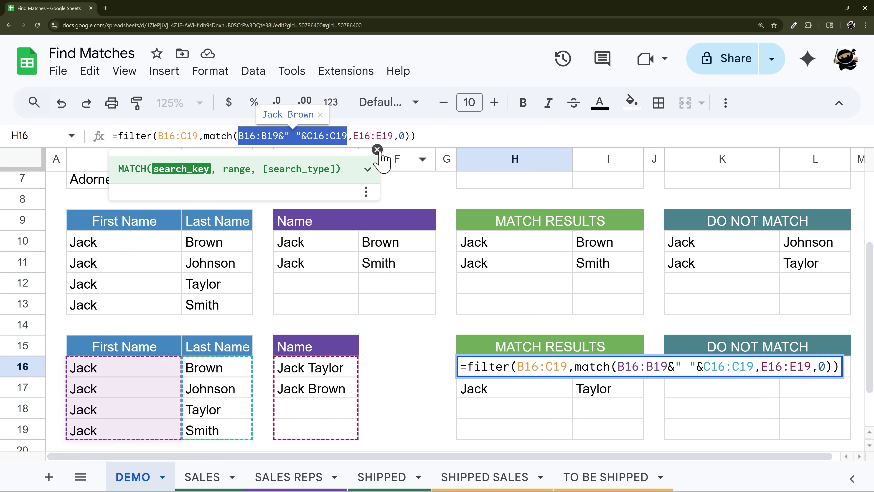
key(Escape)
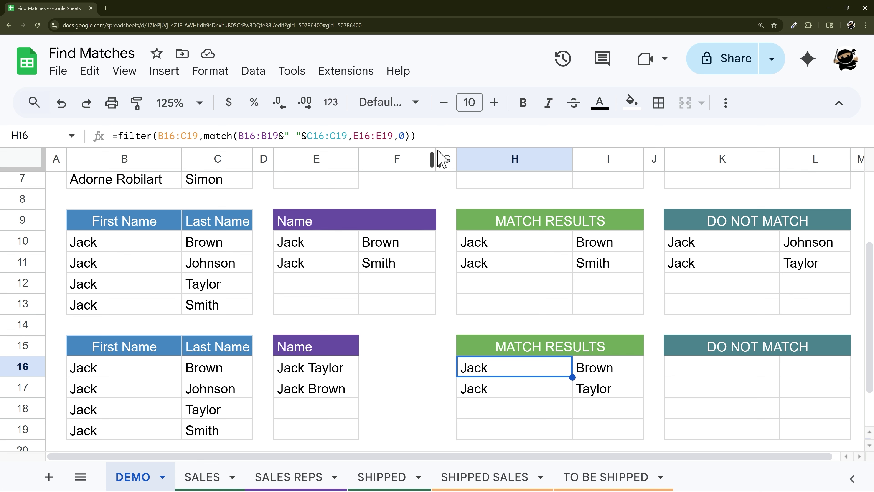
- Copy the H16 formula text into K16, the first cell under the third table's DO NOT MATCH heading
drag(443, 136, 87, 133)
key(ctrl+c)
key(Escape)
click(737, 379)
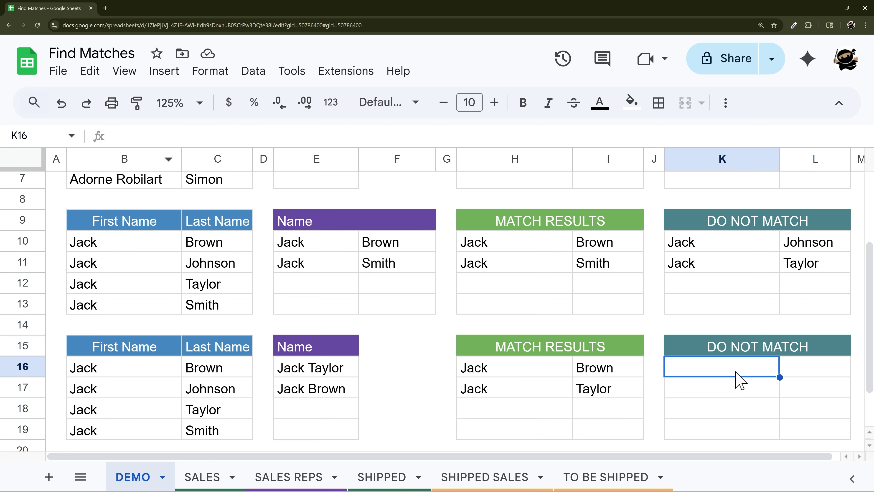
double_click(738, 376)
key(ctrl+v)
- Wrap the MATCH in K16 in ISNA, making it =filter(B16:C19,isna(match(B16:B19&" "&C16:C19,E16:E19,0))), and check the listed names
click(786, 367)
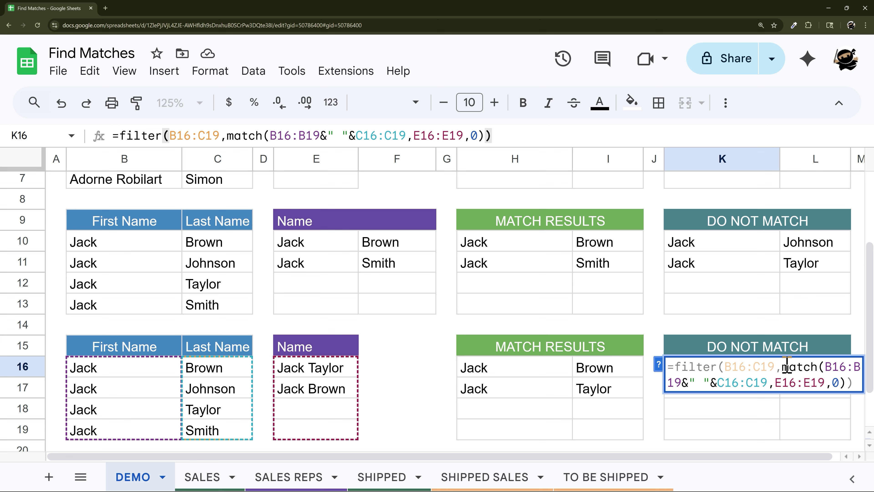
text(isna()
key(End)
text())
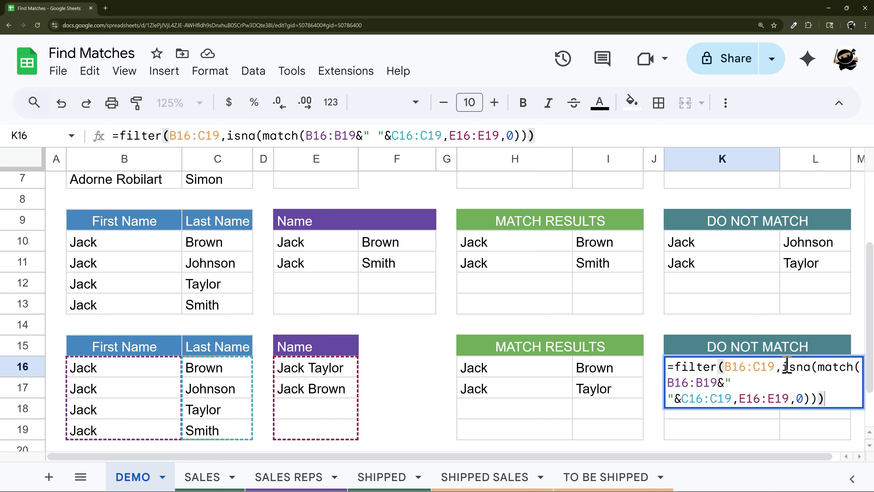
key(Return)
drag(744, 370, 797, 399)
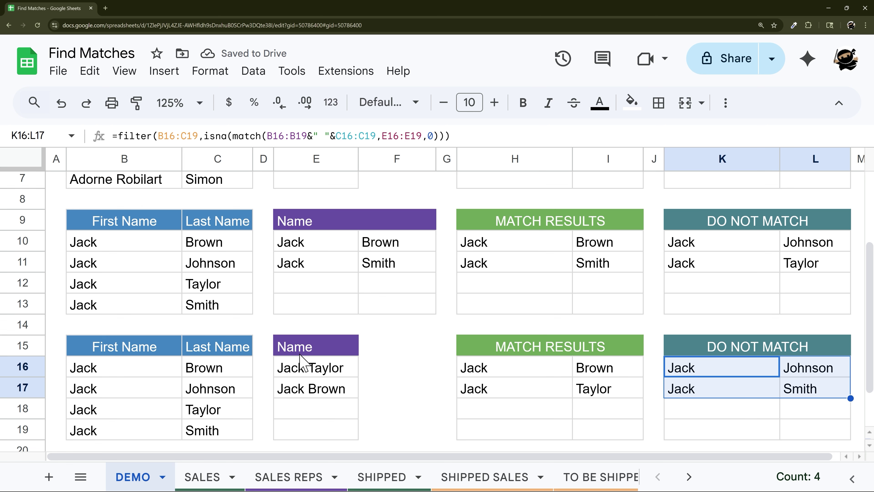
- On the SALES sheet, slightly narrow the CUSTOMER NAME column and narrow the SALES REP column
click(193, 477)
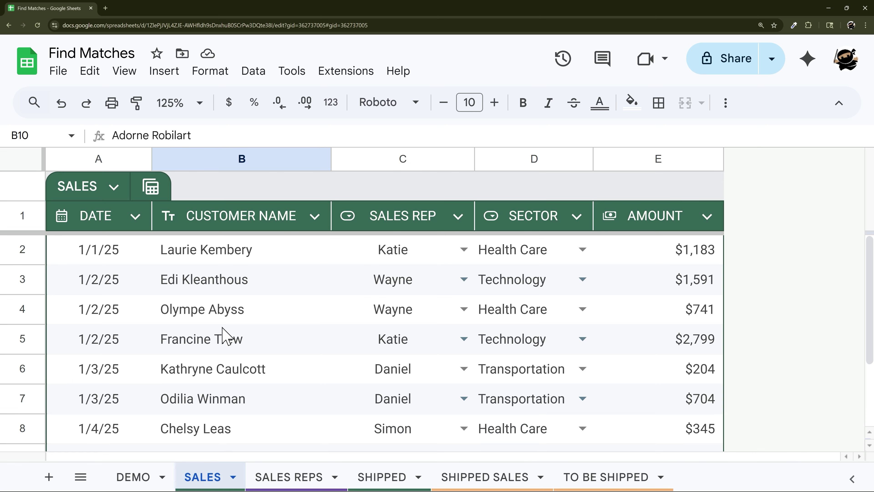
drag(332, 158, 324, 158)
drag(467, 162, 436, 161)
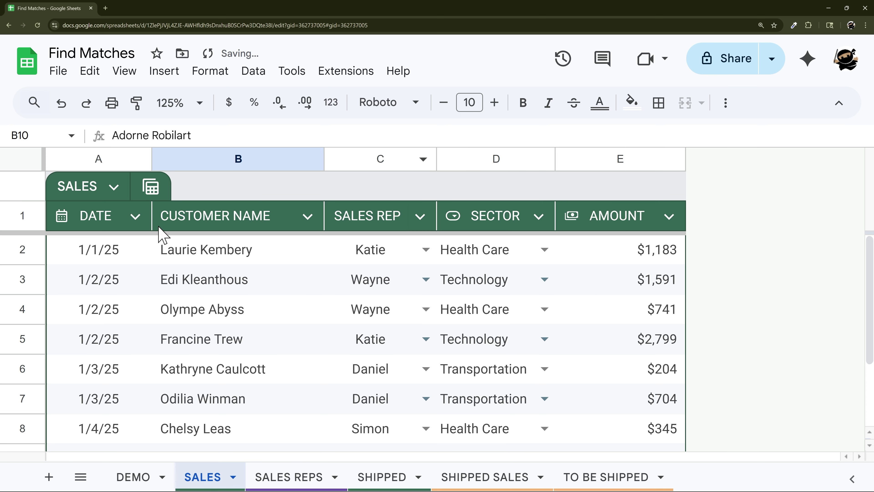
- Examine the REPS lookup list on SALES REPS, the first DEMO table and the rows of the SALES table
click(296, 477)
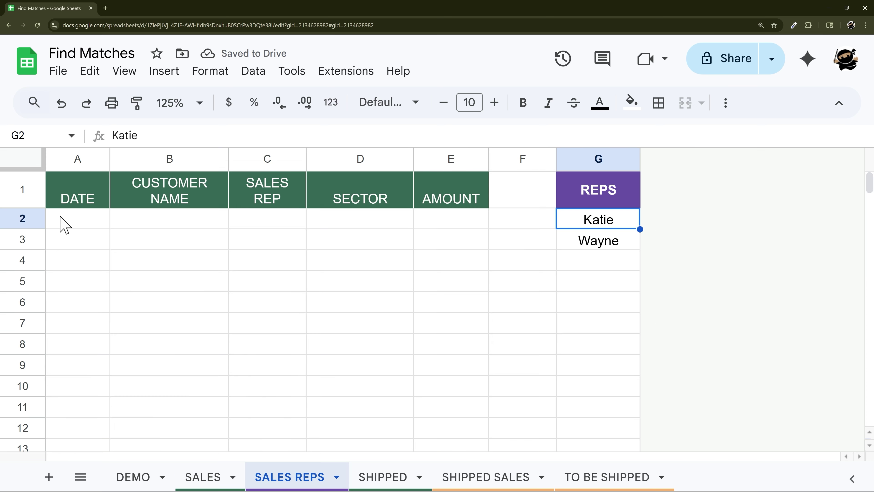
drag(565, 226, 604, 250)
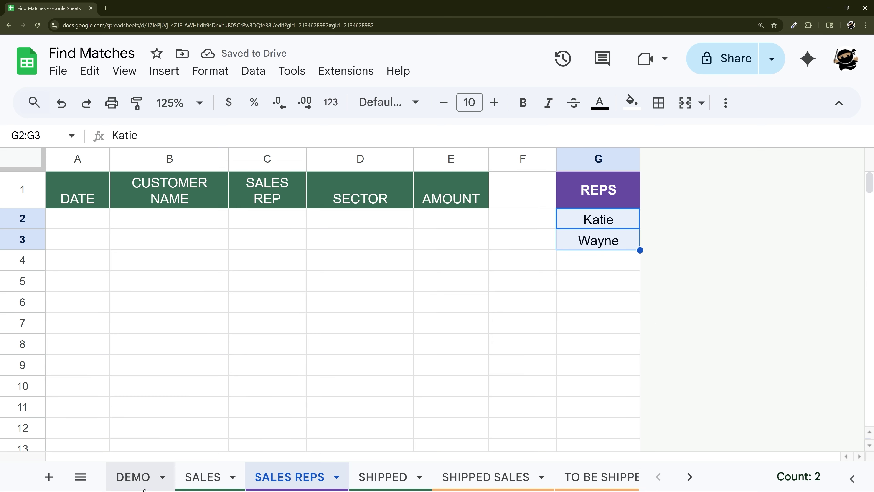
click(145, 478)
scroll(172, 283, up, 3)
drag(124, 225, 237, 330)
click(216, 479)
scroll(283, 313, down, 3)
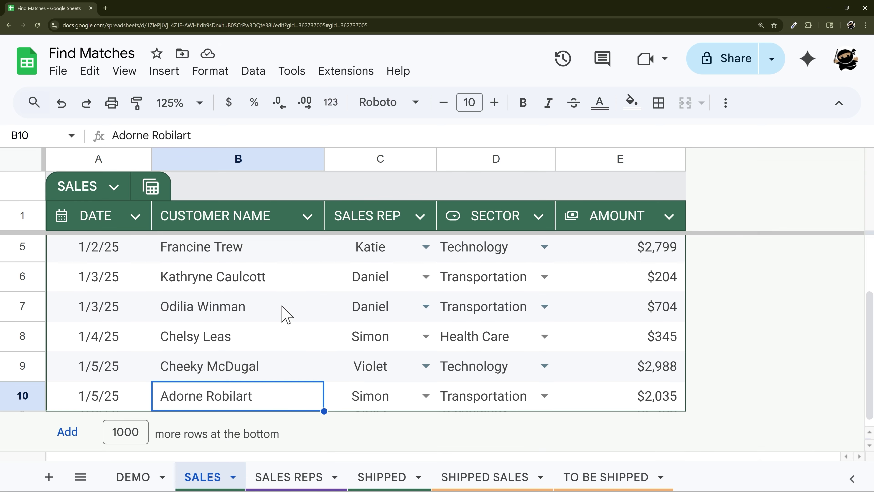
scroll(265, 340, up, 3)
- Start a FILTER formula in A2 of the SALES REPS sheet with the whole SALES table as its range
click(289, 478)
click(92, 228)
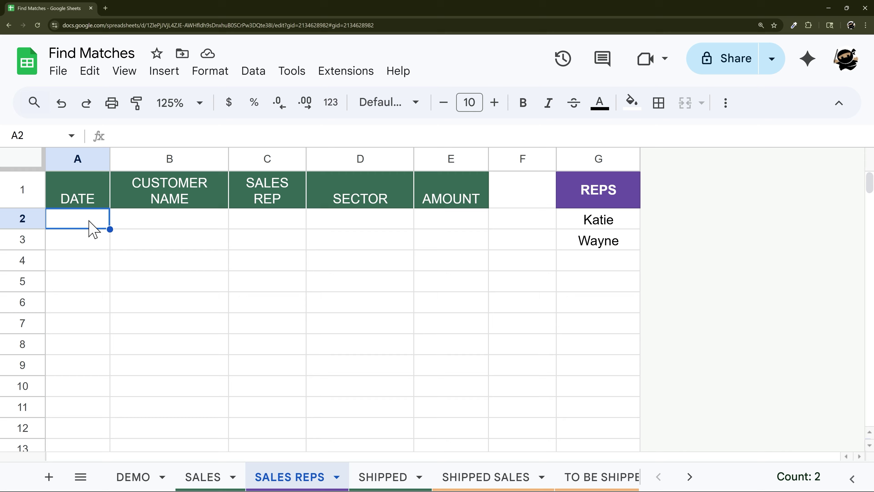
text(=filter()
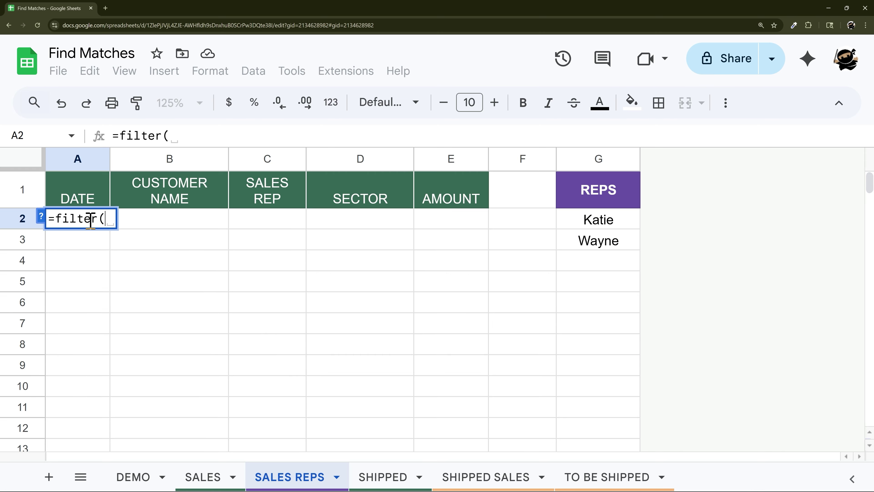
click(203, 477)
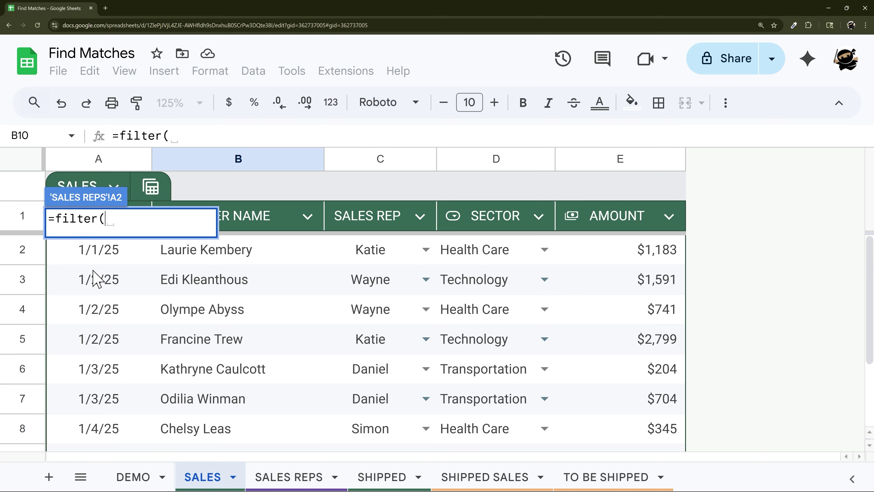
click(102, 257)
drag(103, 264, 647, 411)
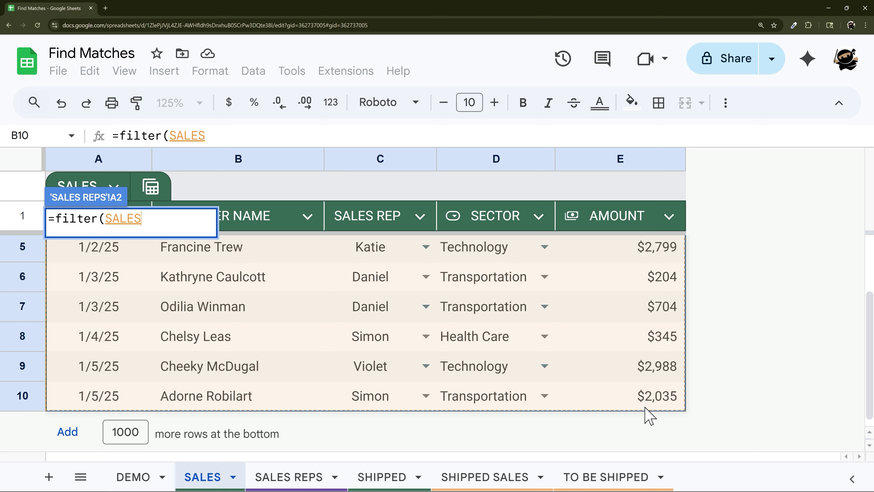
scroll(585, 358, up, 2)
text(, )
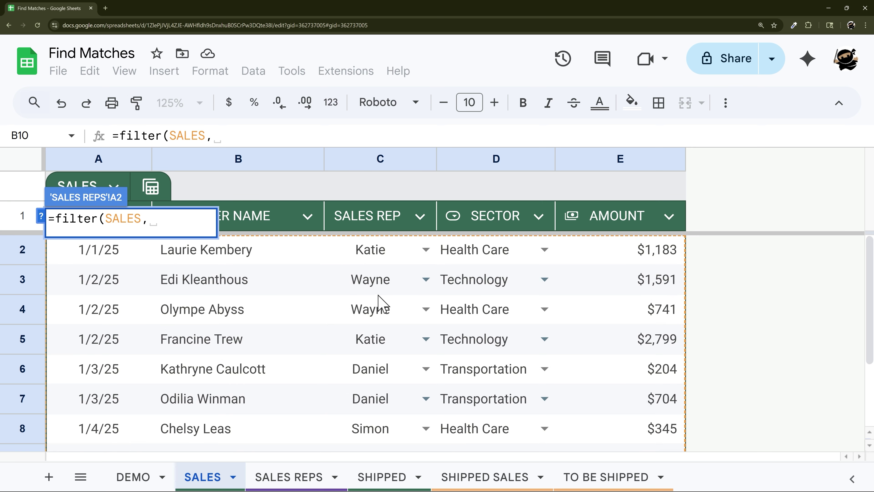
- Complete the A2 formula as =filter(SALES,match(SALES[SALES REP],G2:G3,0)) and check the returned sales reps
text(match()
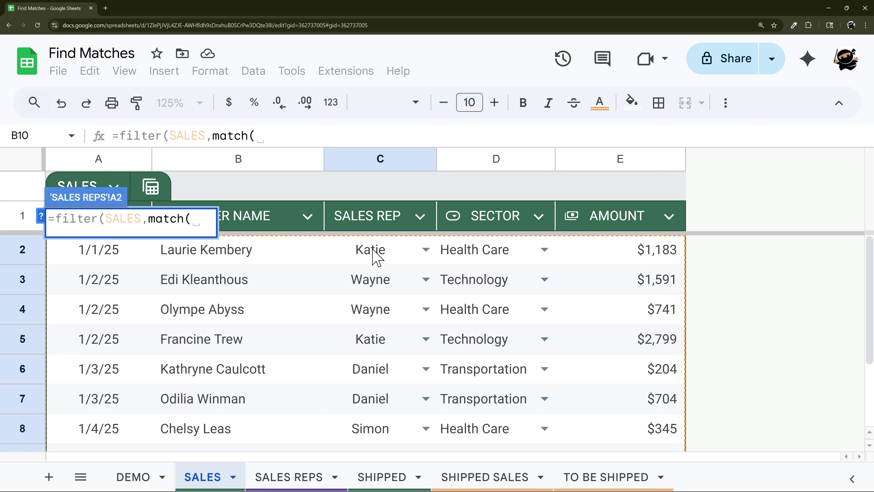
drag(376, 256, 376, 413)
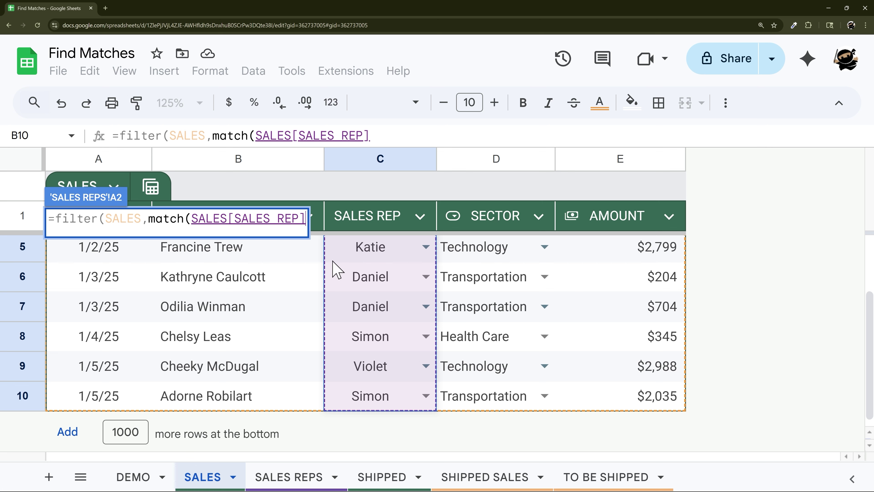
text(,)
click(289, 477)
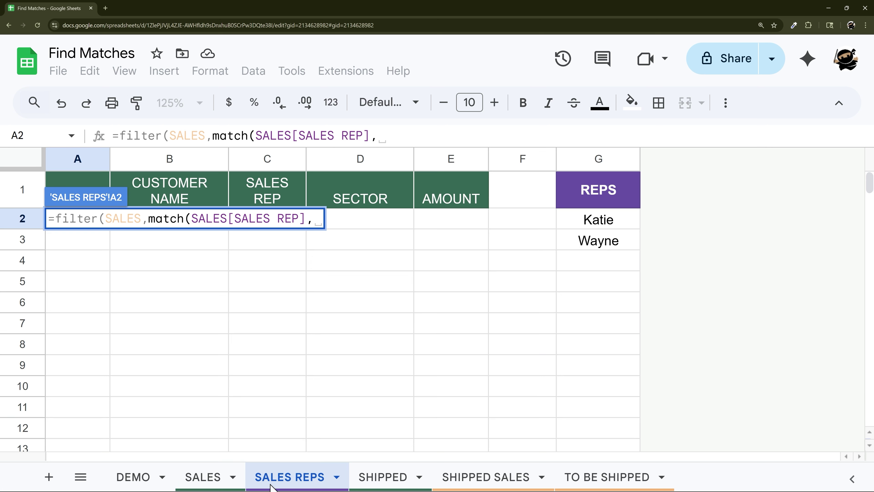
drag(602, 223, 605, 245)
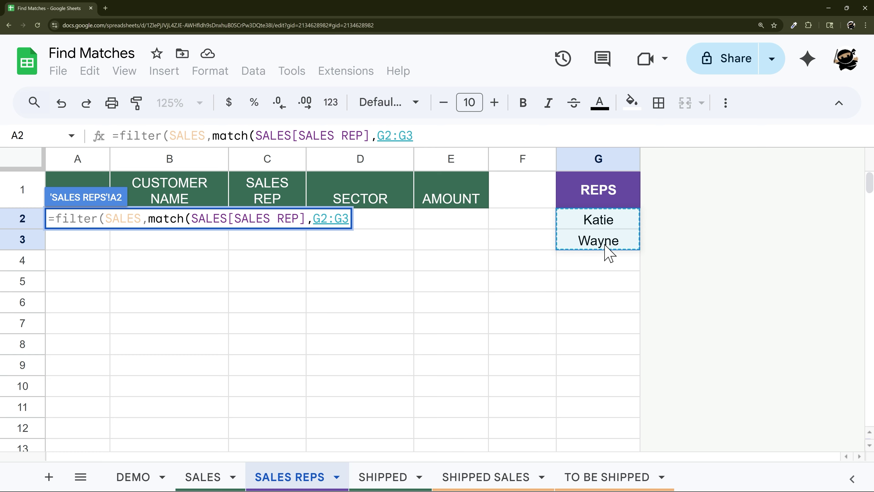
text(,0))
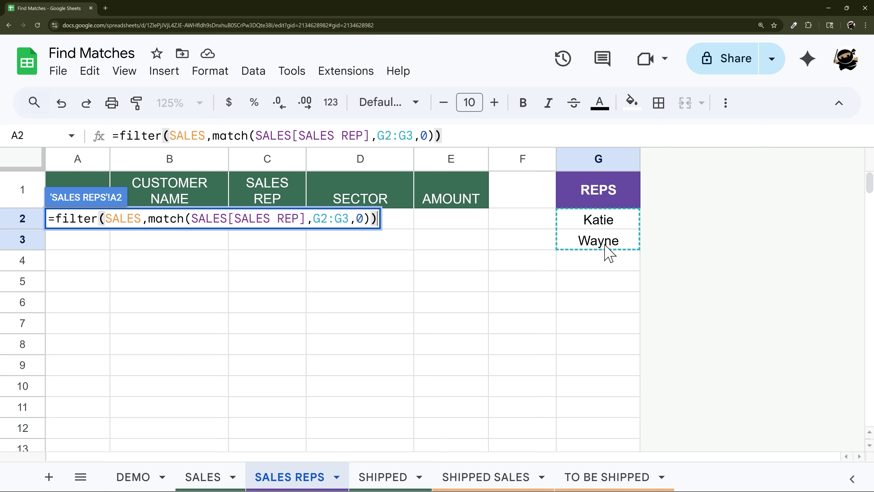
key(Return)
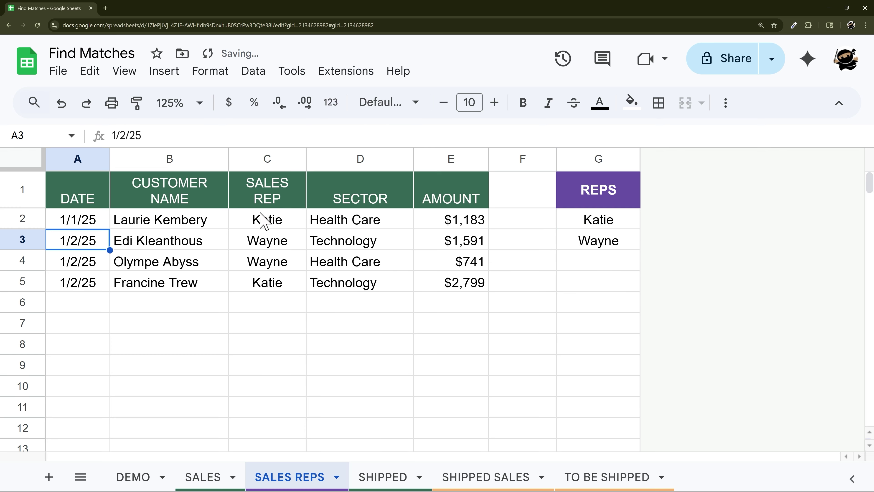
drag(260, 215, 276, 290)
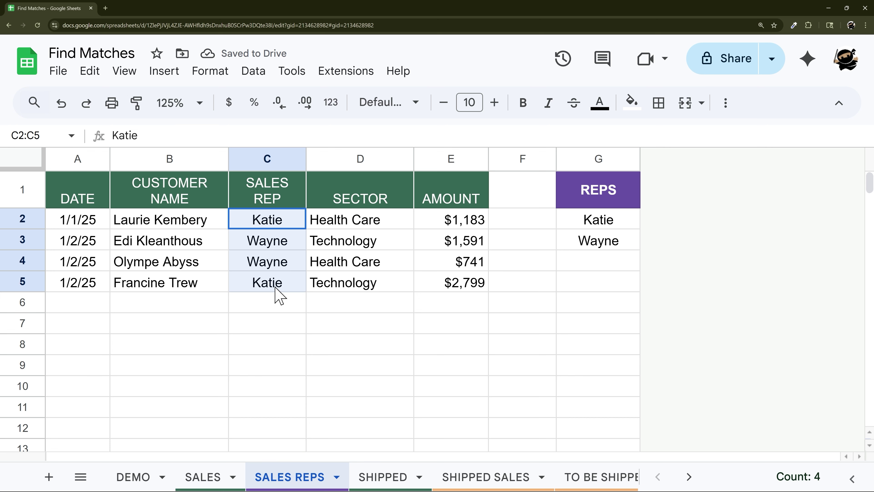
- Replace the second name in the REPS list, G3, with the sales rep of the 1/3/25 sales and check the matching rows
click(606, 241)
text(Da)
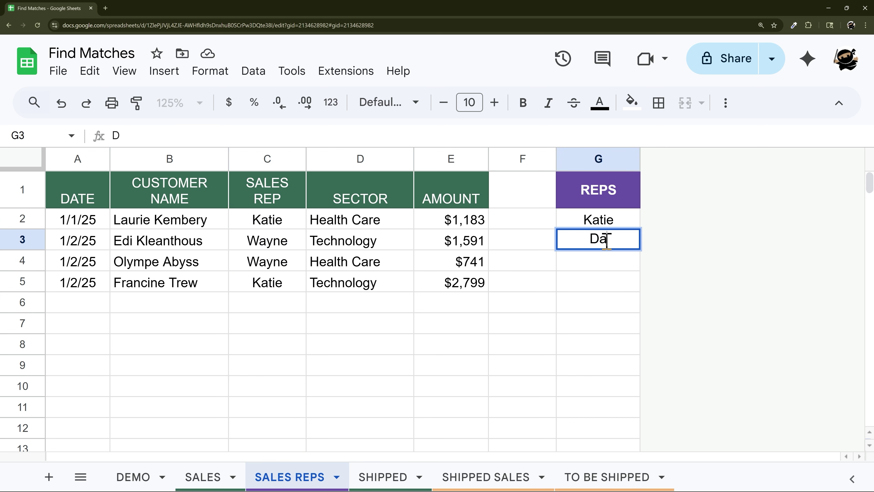
text(niel)
key(Return)
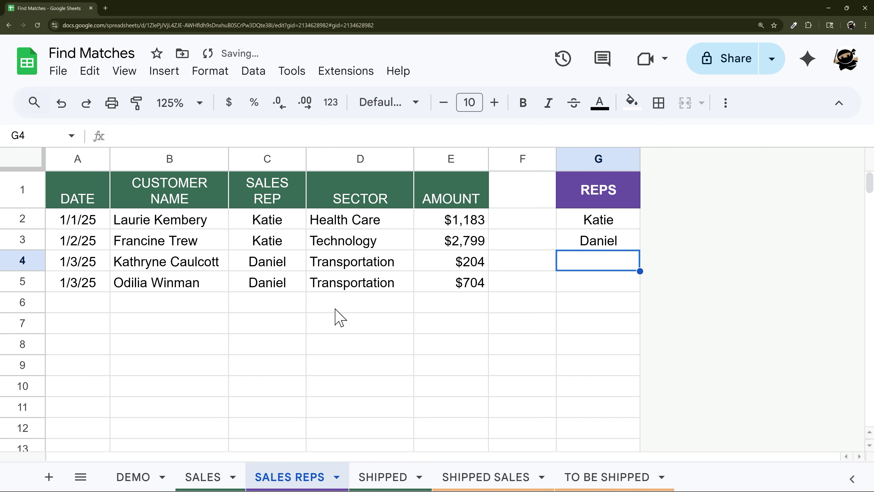
drag(273, 266, 372, 283)
- Wrap the MATCH in A2 in ISNA, making it =filter(SALES,isna(match(SALES[SALES REP],G2:G3,0))), and compare the returned reps with the REPS list
click(100, 222)
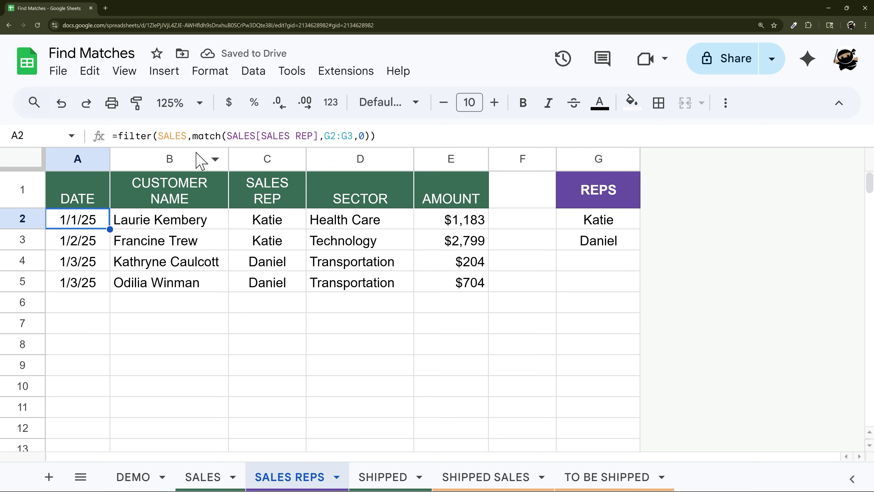
click(194, 136)
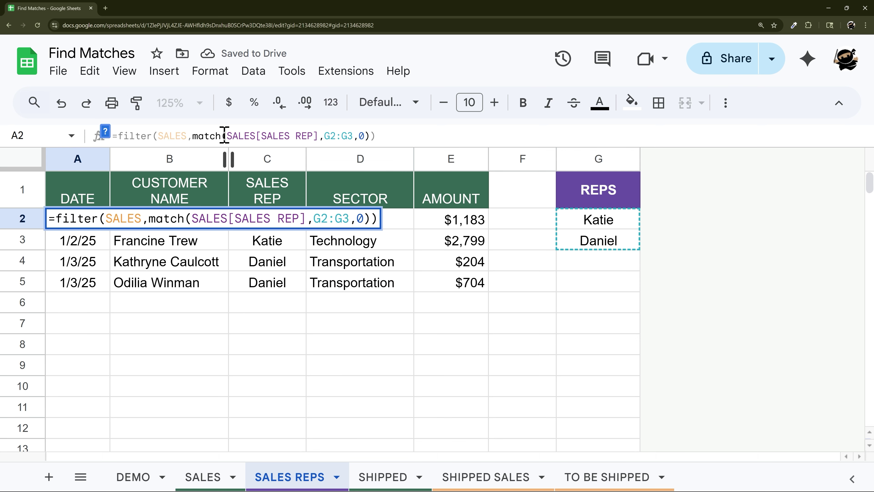
text(isna()
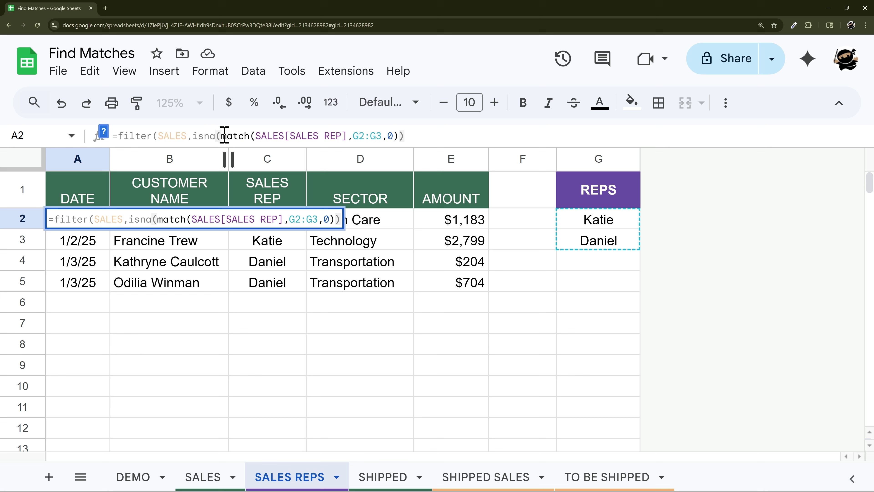
text())
key(Return)
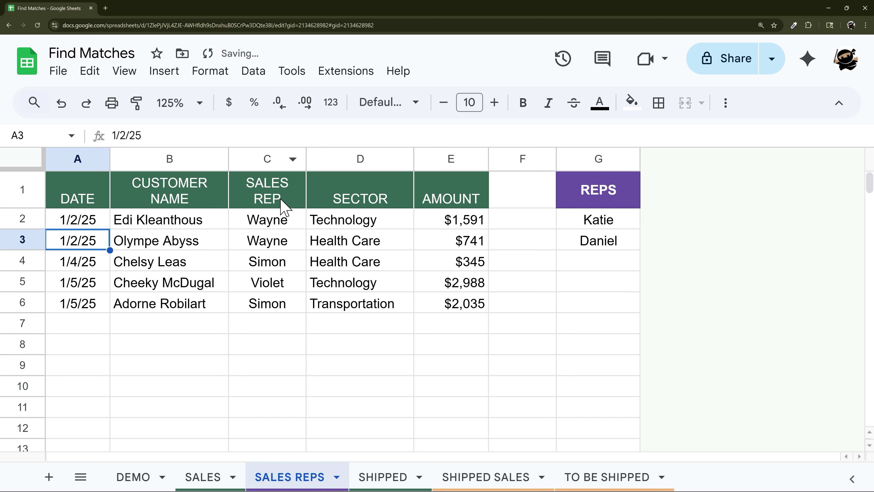
drag(601, 229, 606, 251)
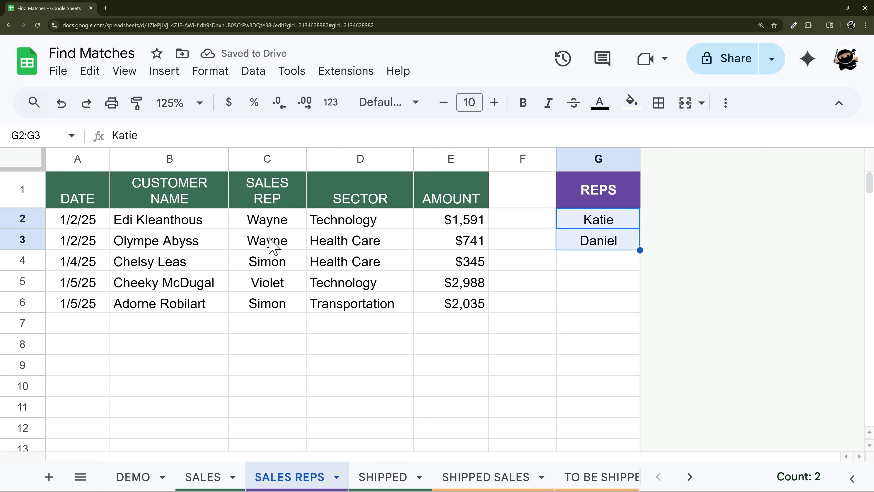
drag(270, 223, 272, 312)
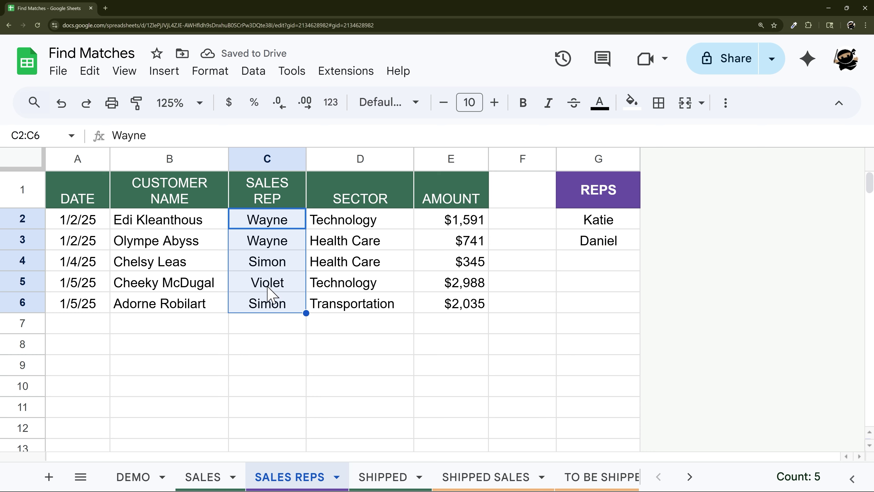
- Hide the SALES REPS sheet
right_click(278, 484)
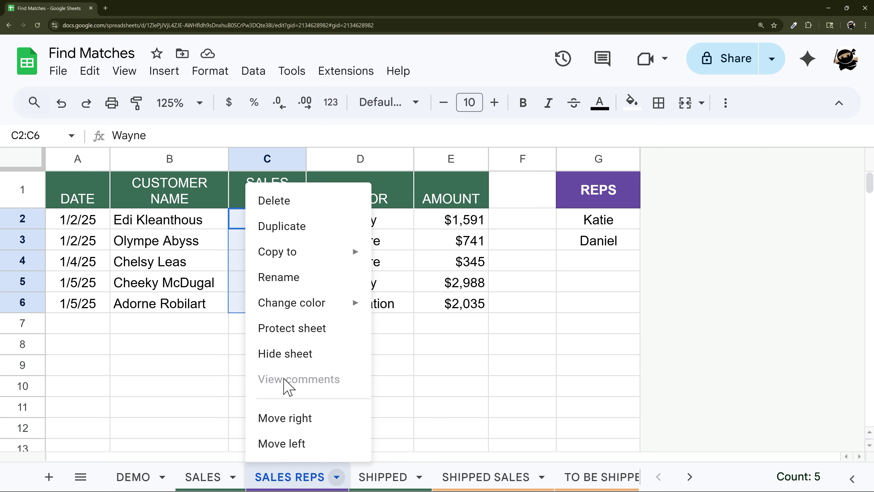
click(288, 354)
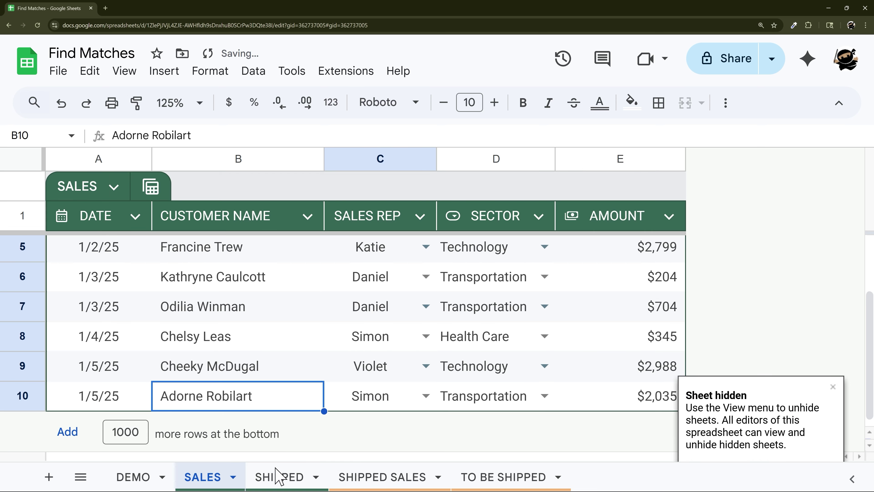
- Compare the customer names listed in the SHIPPED table with those in the SALES table
click(279, 480)
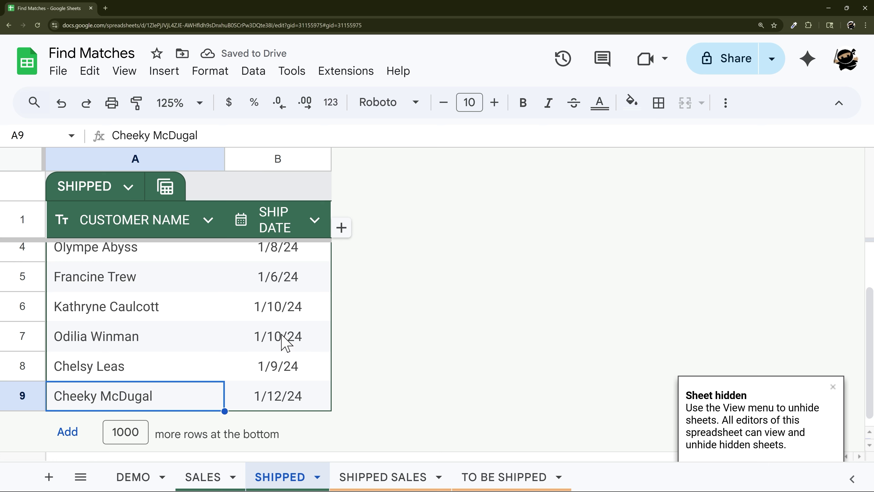
scroll(207, 310, up, 2)
drag(108, 258, 114, 400)
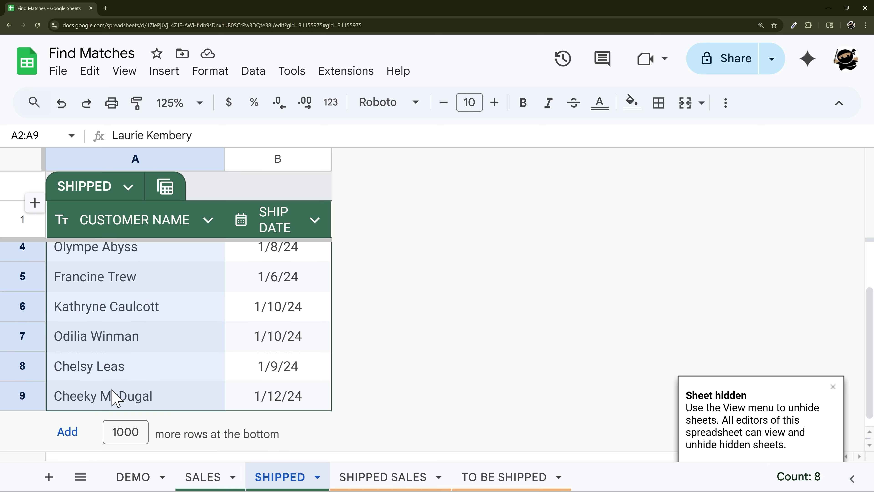
click(203, 477)
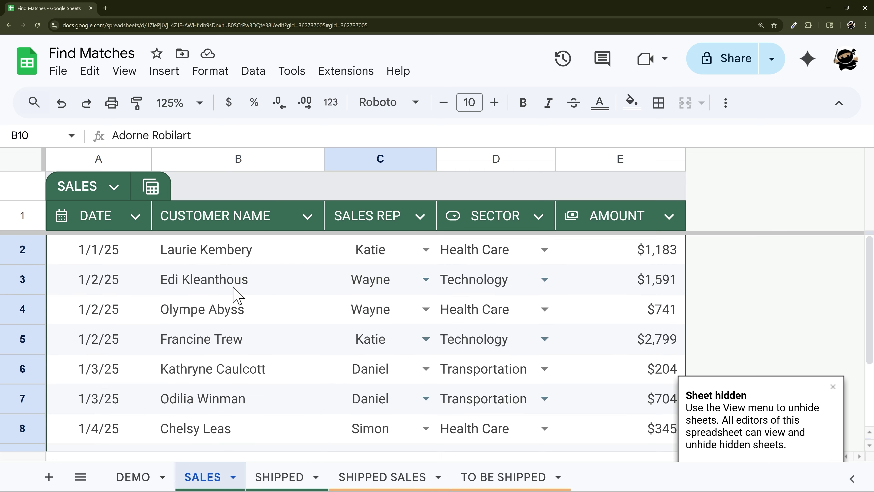
click(279, 477)
scroll(158, 268, up, 2)
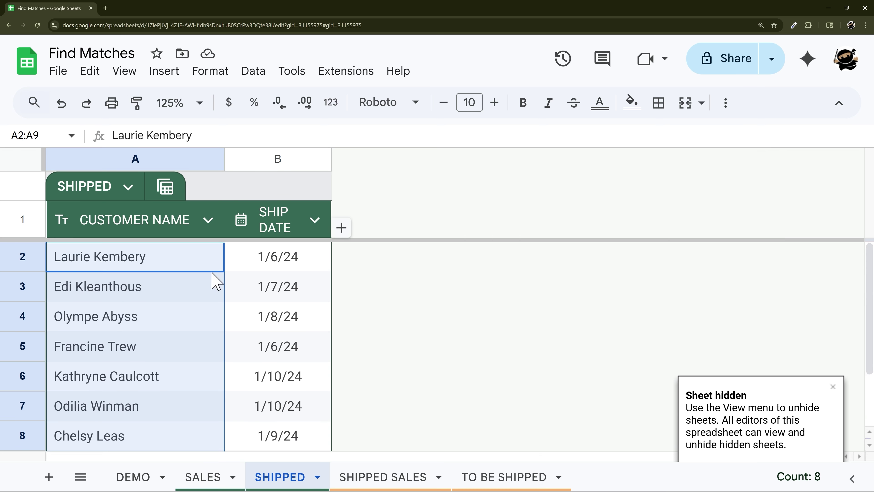
click(195, 481)
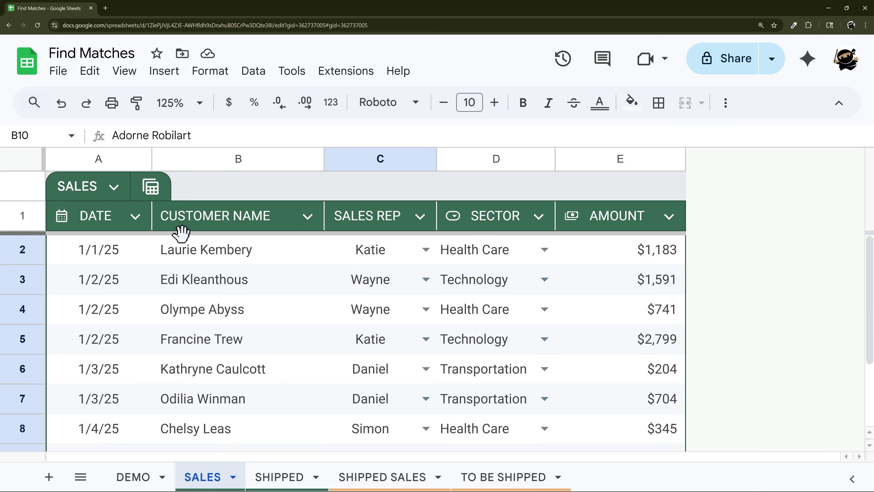
drag(205, 258, 277, 431)
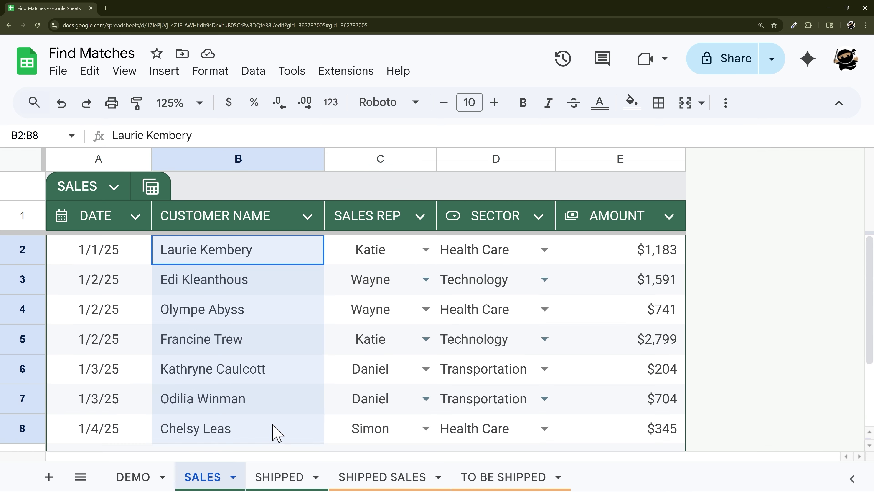
- Examine the output areas under the headers on the SHIPPED SALES and TO BE SHIPPED sheets
click(373, 480)
drag(86, 207, 564, 365)
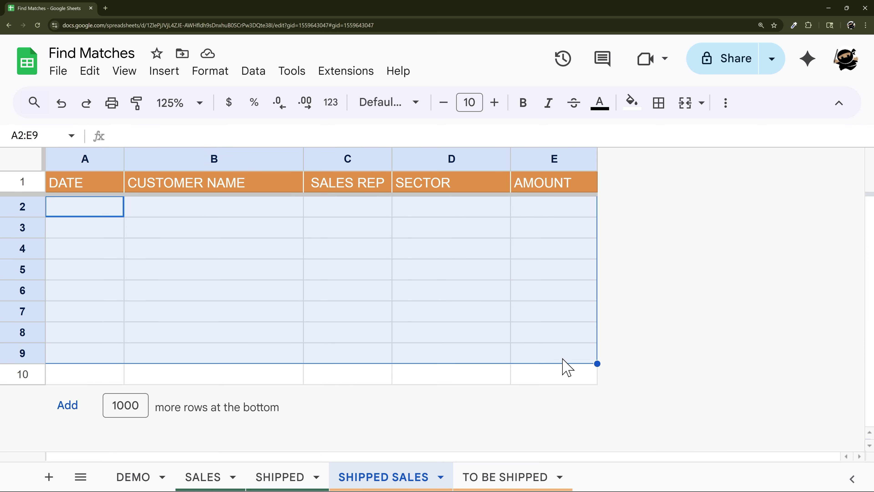
click(503, 480)
click(100, 214)
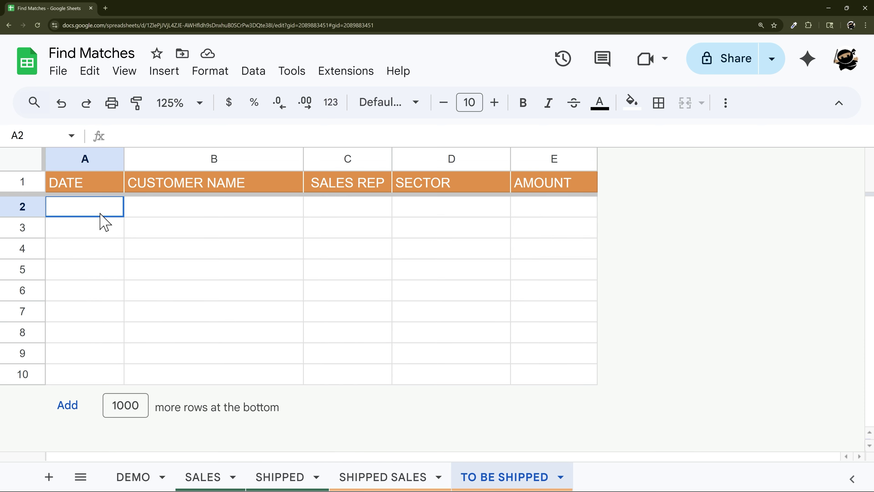
- Start the formula =filter(SALES!A2:E, in cell A2 of SHIPPED SALES, using an open-ended range from the SALES sheet
click(347, 477)
click(80, 210)
text(=filter()
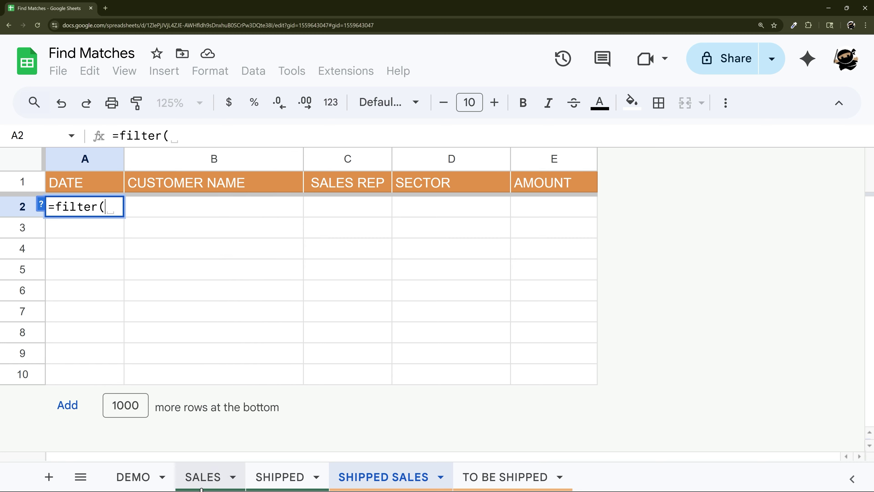
click(179, 484)
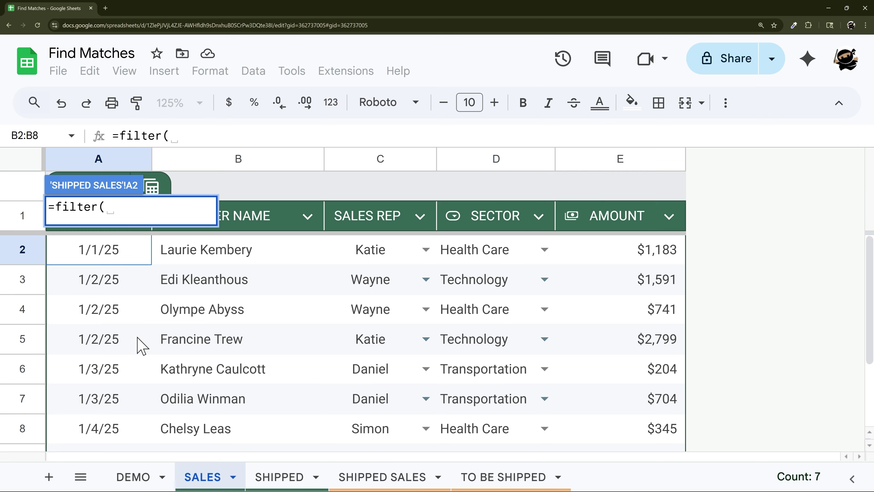
drag(85, 263, 492, 270)
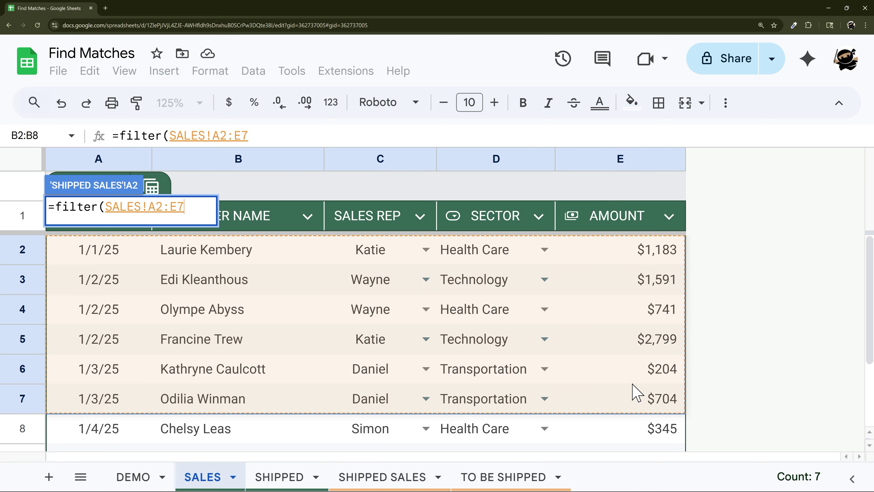
key(BackSpace)
text(,)
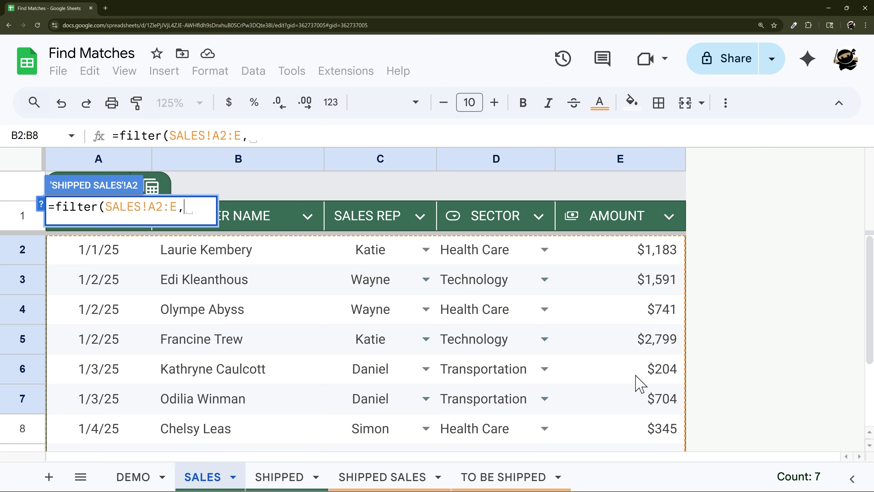
- Add match(SALES!B2:B, as the filter condition, taking the open-ended customer name column from the SALES sheet
text(match()
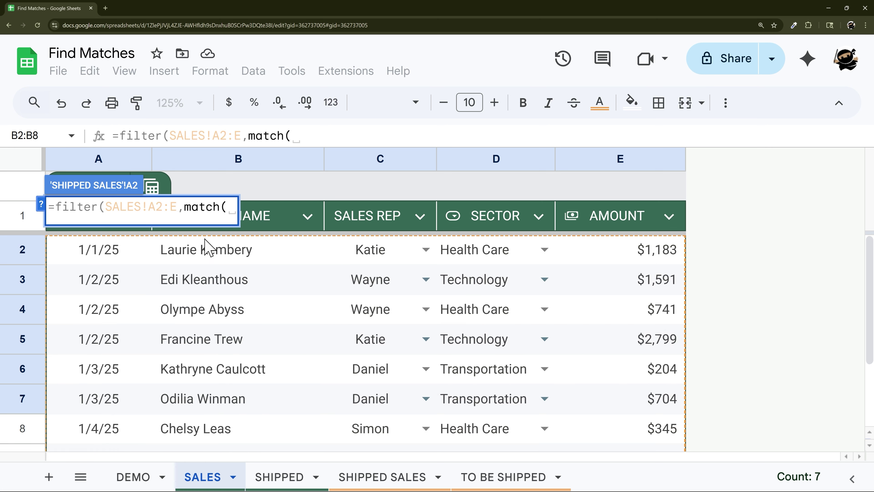
drag(205, 247, 211, 441)
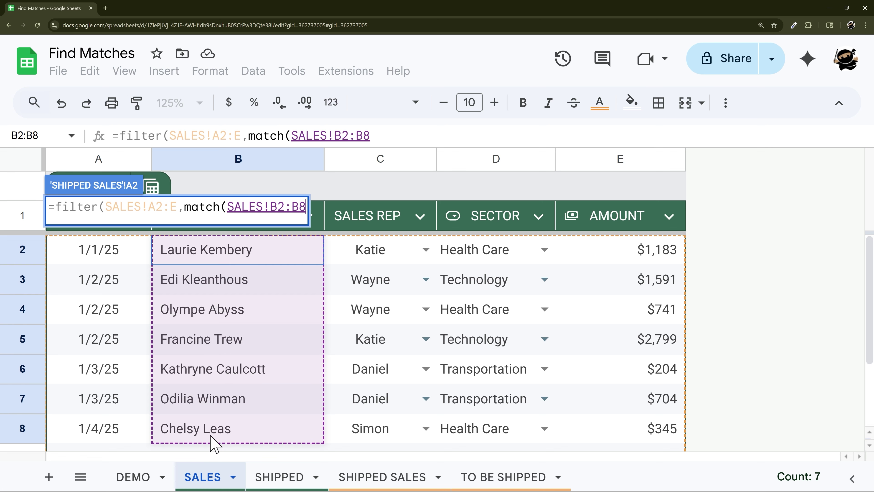
scroll(248, 335, down, 3)
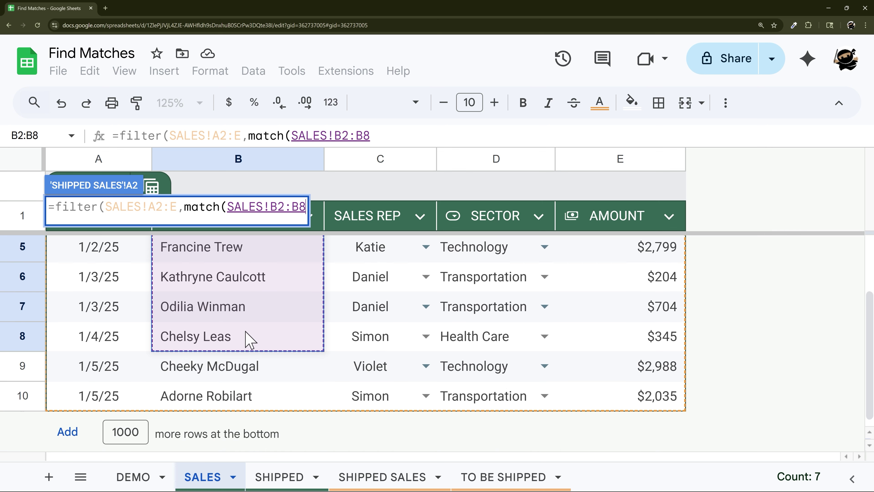
click(375, 131)
key(BackSpace)
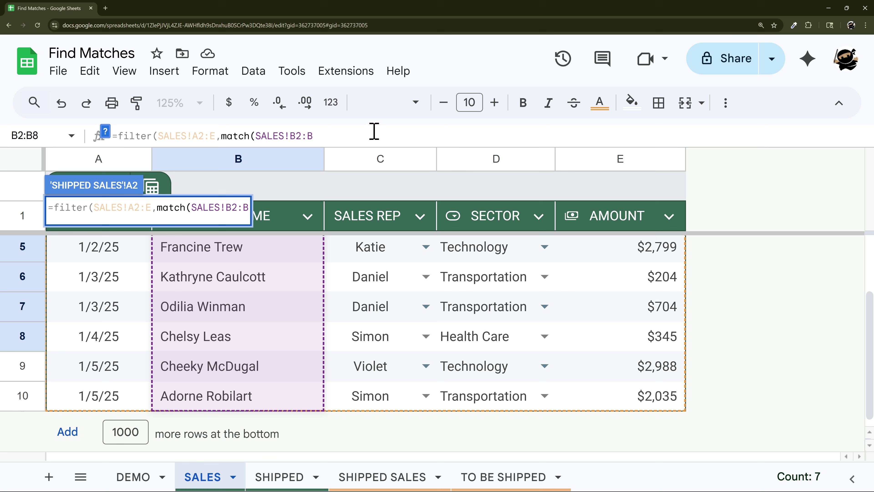
text(,)
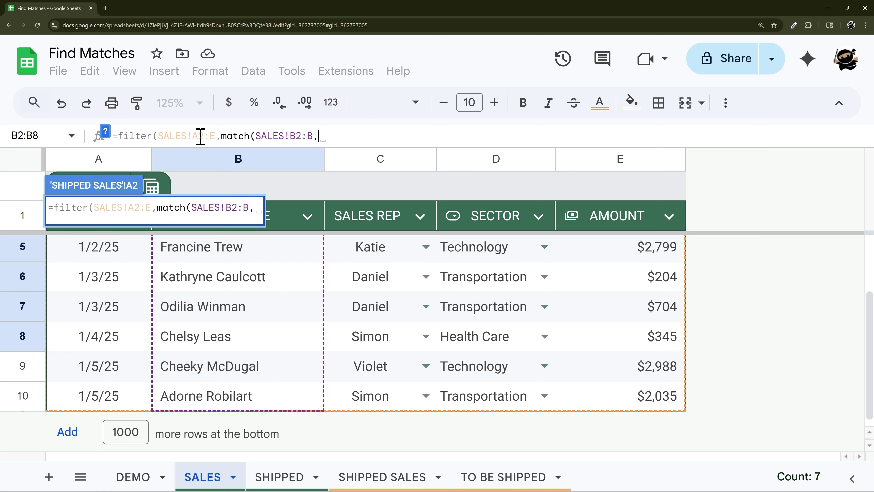
- Try replacing the formula's two ranges with the table references SALES and SALES[CUSTOMER NAME]
drag(188, 136, 216, 136)
key(BackSpace)
key(BackSpace)
key(BackSpace)
key(BackSpace)
key(BackSpace)
key(BackSpace)
key(BackSpace)
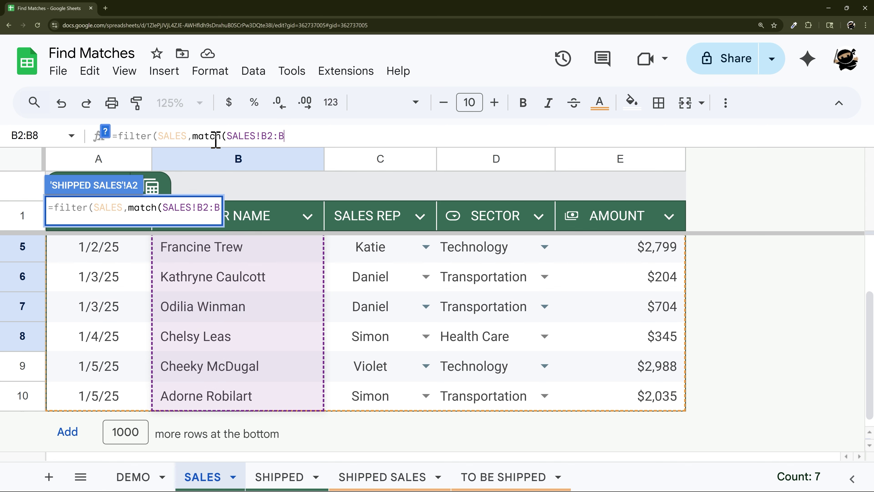
text([)
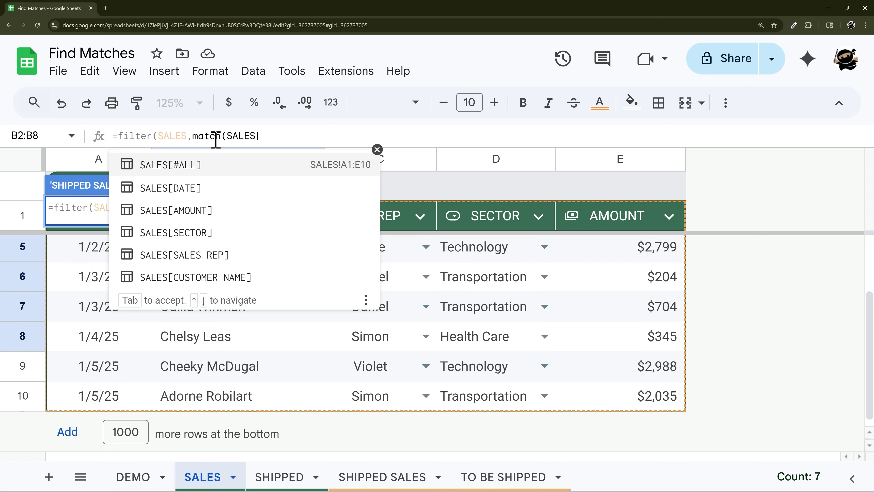
key(Down)
key(Down)
key(Down)
key(Up)
key(Down)
key(Down)
key(Down)
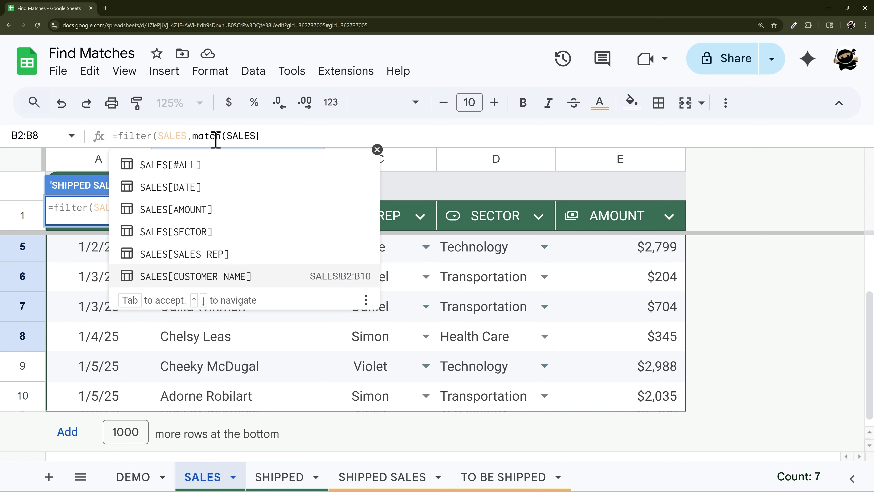
key(Tab)
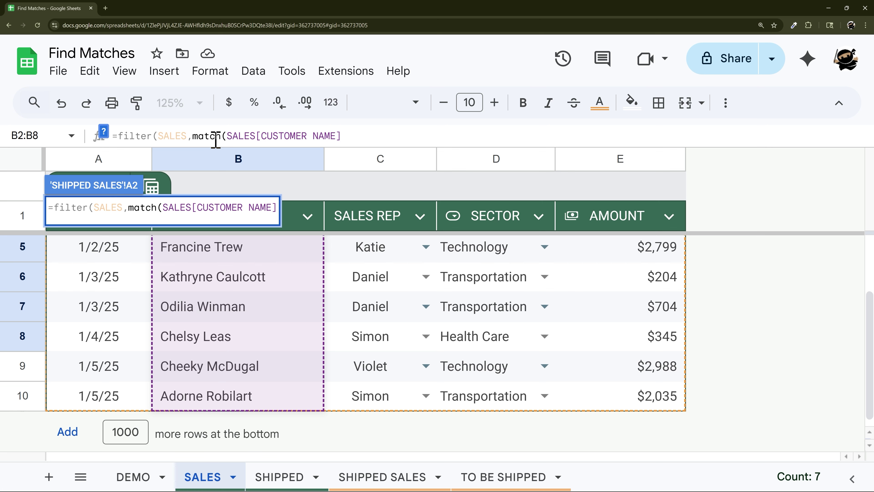
- Restore the sheet ranges in the unfinished formula so that it reads =filter(SALES!A2:E,match(SALES!B2:B,
click(193, 137)
text(!A2:)
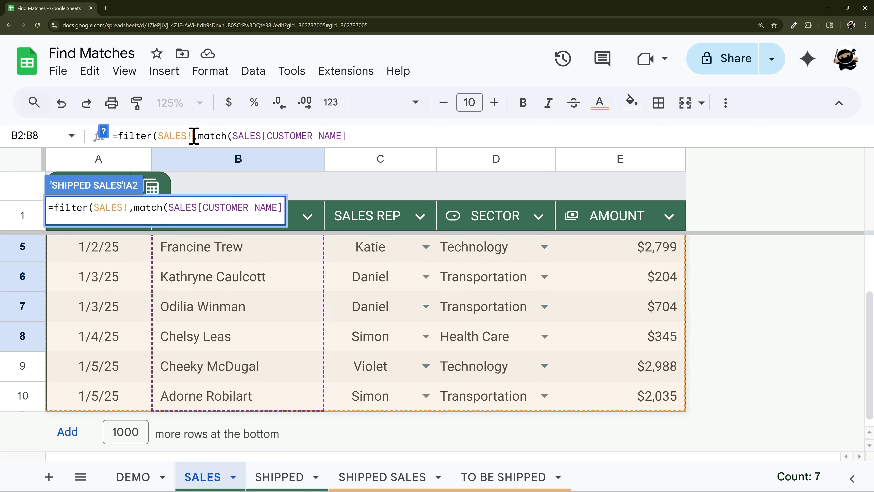
text(E)
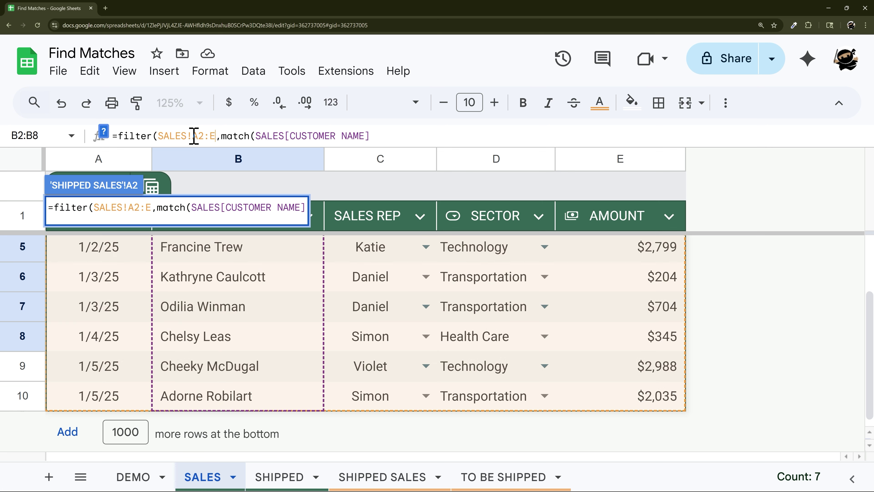
key(End)
key(BackSpace)
key(BackSpace)
key(BackSpace)
key(BackSpace)
key(BackSpace)
key(BackSpace)
key(BackSpace)
key(BackSpace)
key(BackSpace)
key(BackSpace)
key(BackSpace)
key(BackSpace)
key(BackSpace)
key(BackSpace)
key(BackSpace)
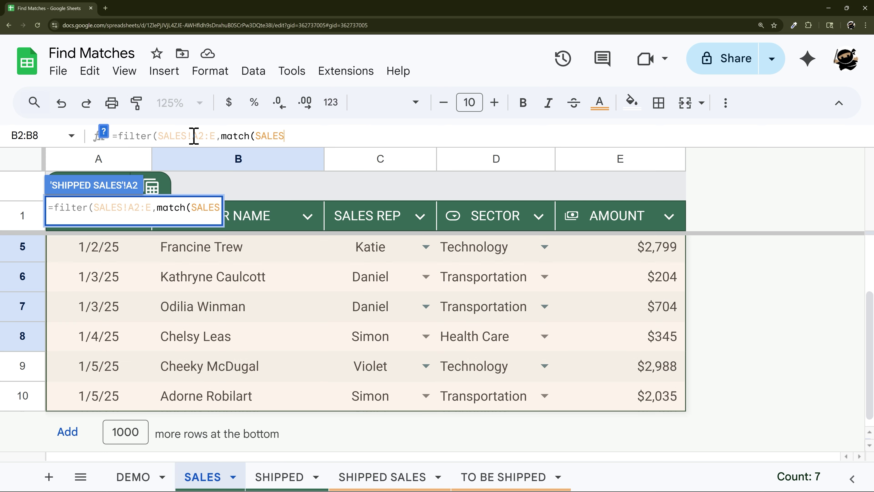
text(!B2:B,)
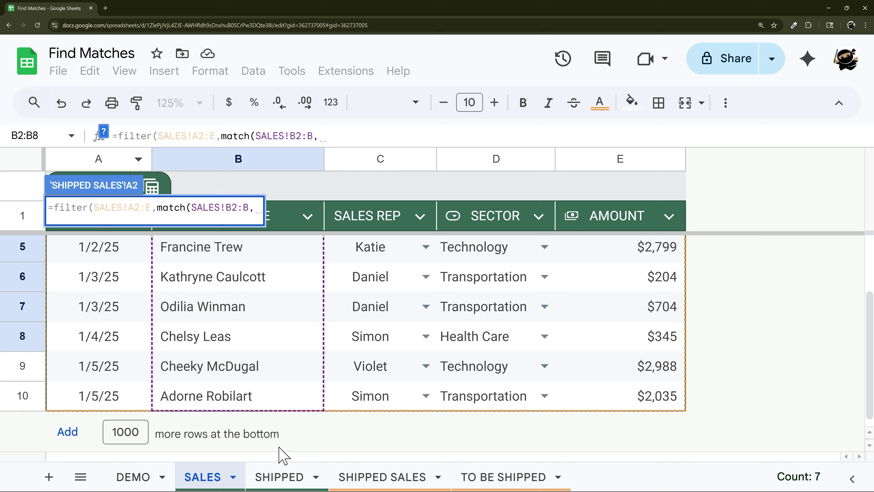
- Complete the formula as =filter(SALES!A2:E,match(SALES!B2:B,SHIPPED!A2:A,0)) and check the returned sales rows
click(303, 479)
drag(121, 262, 136, 382)
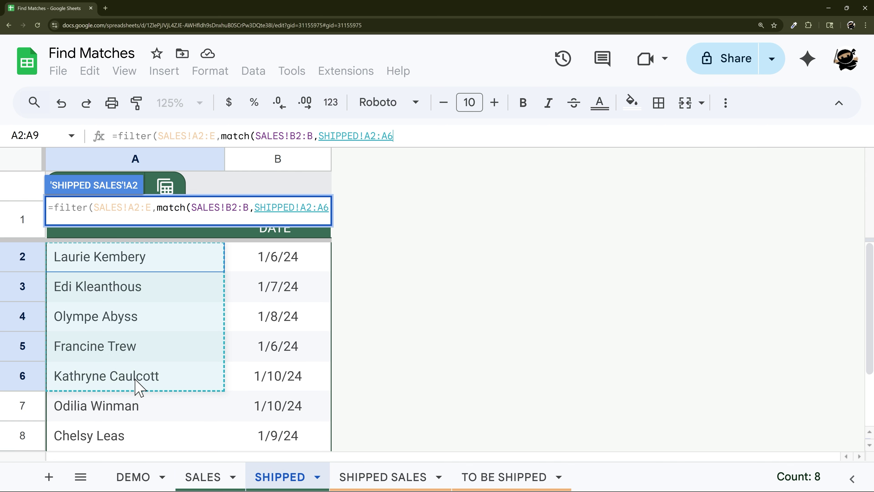
click(404, 136)
key(BackSpace)
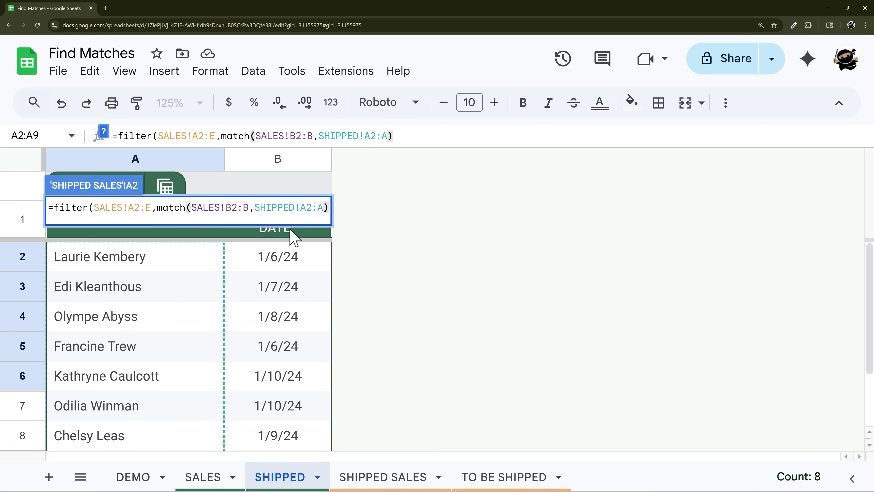
text(,0)
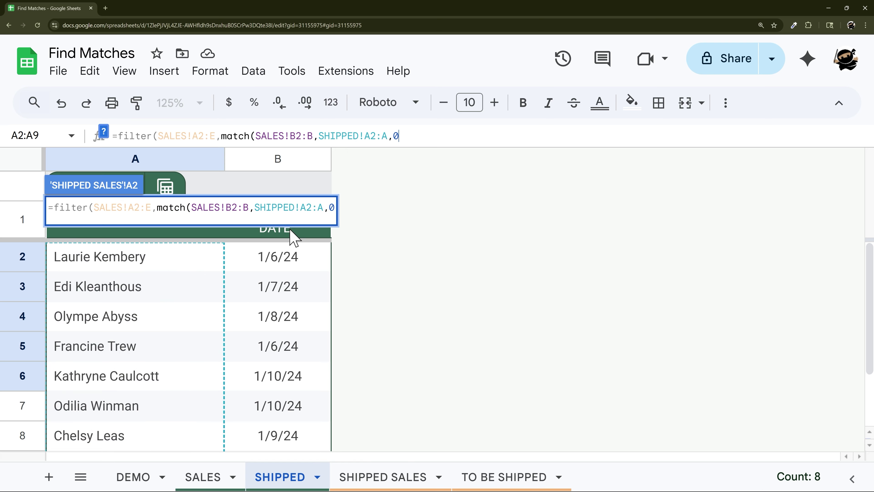
text())
key(Return)
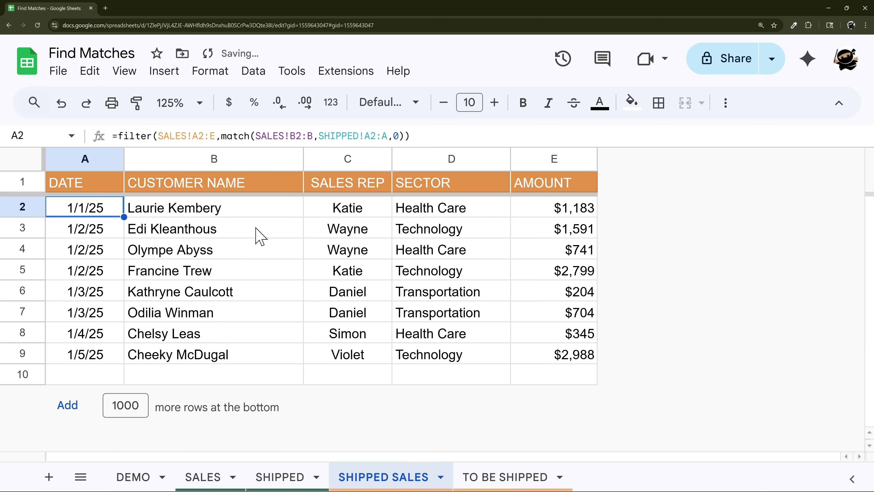
drag(121, 214, 580, 361)
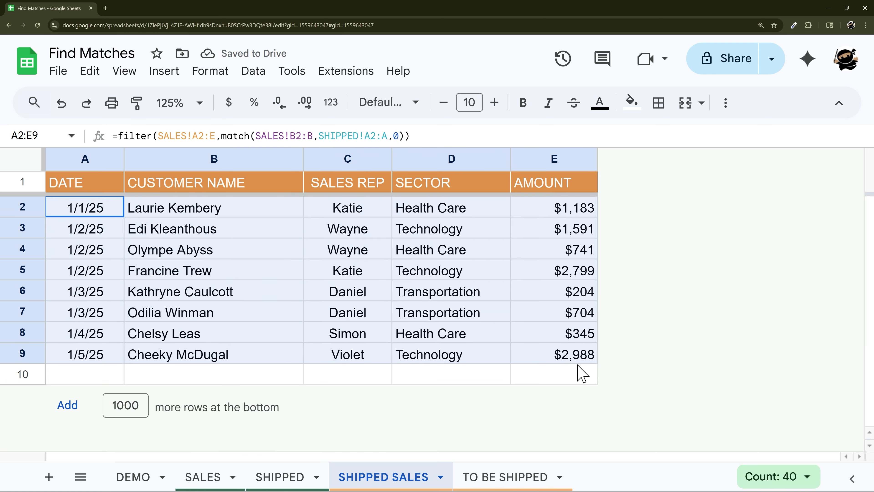
- Copy the full formula text from A2 of SHIPPED SALES into cell A2 of TO BE SHIPPED
click(110, 209)
click(197, 137)
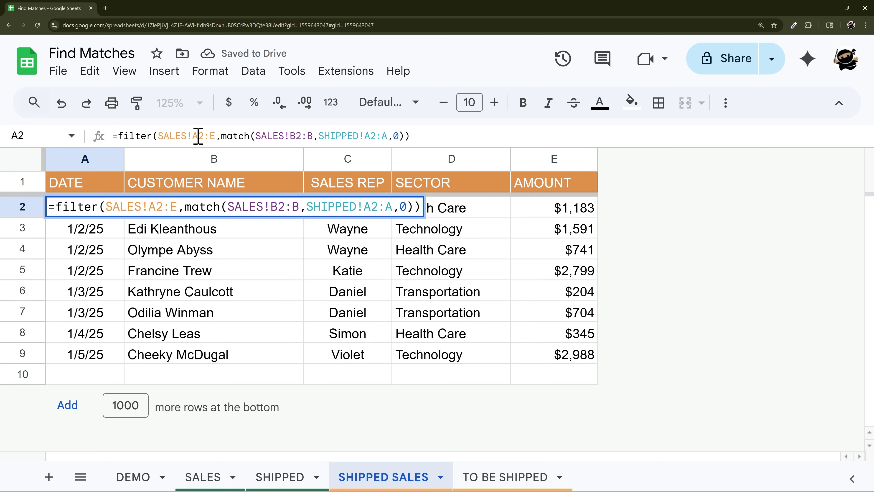
key(ctrl+a)
key(ctrl+c)
key(Return)
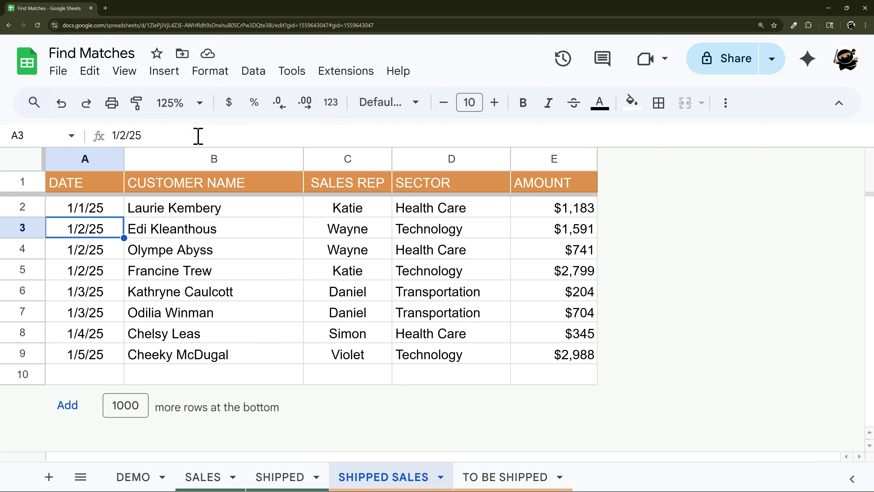
click(494, 476)
double_click(86, 214)
key(ctrl+v)
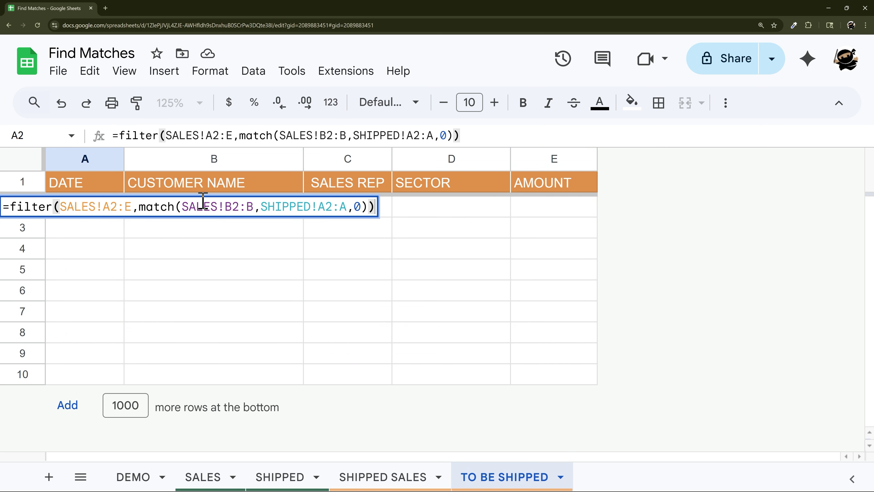
- Wrap the MATCH in A2 of TO BE SHIPPED in ISNA, making it =filter(SALES!A2:E,isna(match(SALES!B2:B,SHIPPED!A2:A,0)))
click(143, 207)
text(isna()
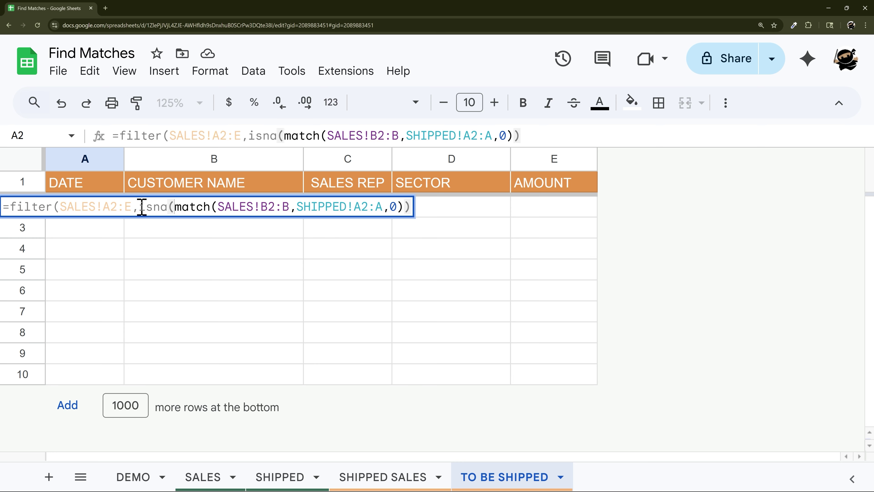
key(Return)
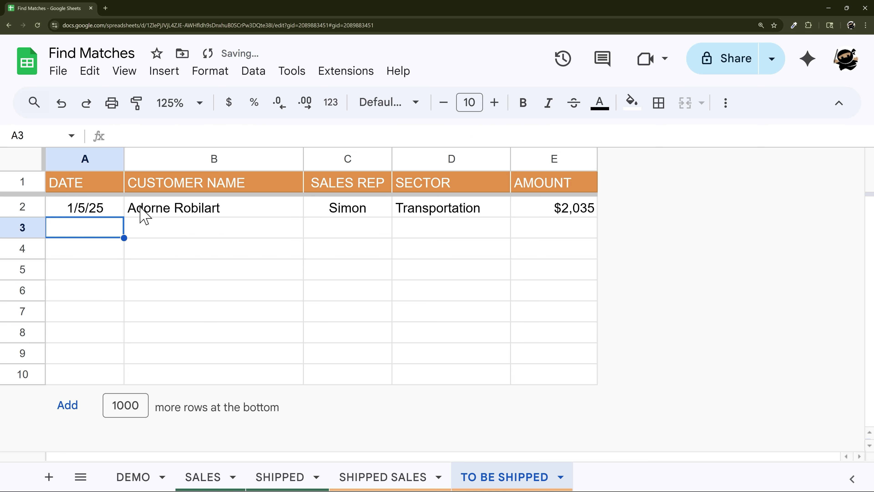
- Search the SHIPPED sheet for the customer name copied from B2 of TO BE SHIPPED, and return to the listed sale
drag(80, 209, 629, 222)
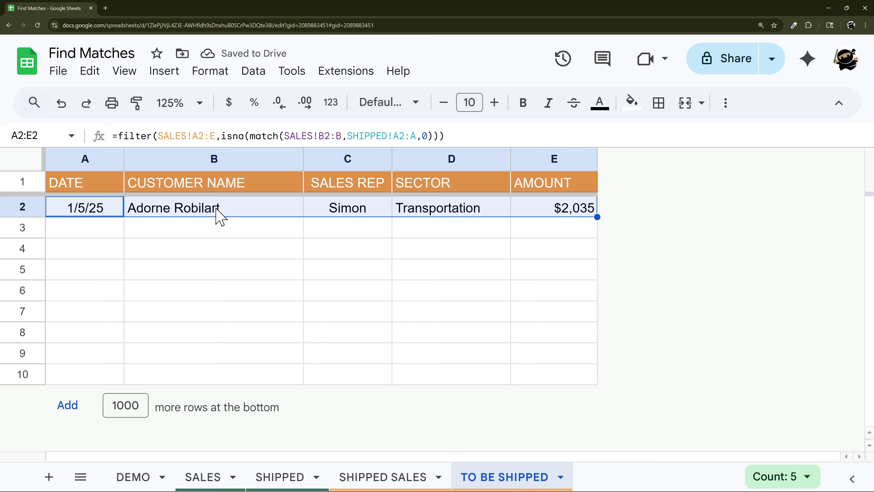
click(217, 216)
key(ctrl+c)
click(258, 467)
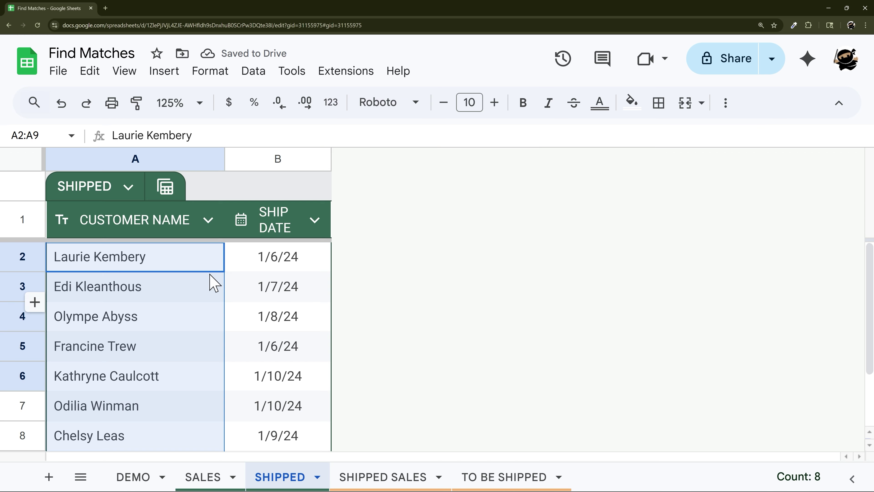
key(ctrl+f)
key(ctrl+v)
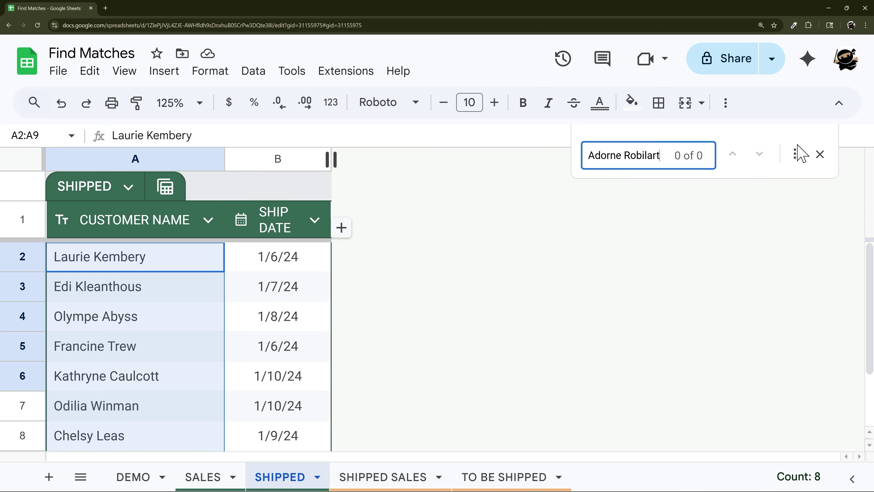
click(820, 154)
scroll(279, 389, down, 2)
click(504, 477)
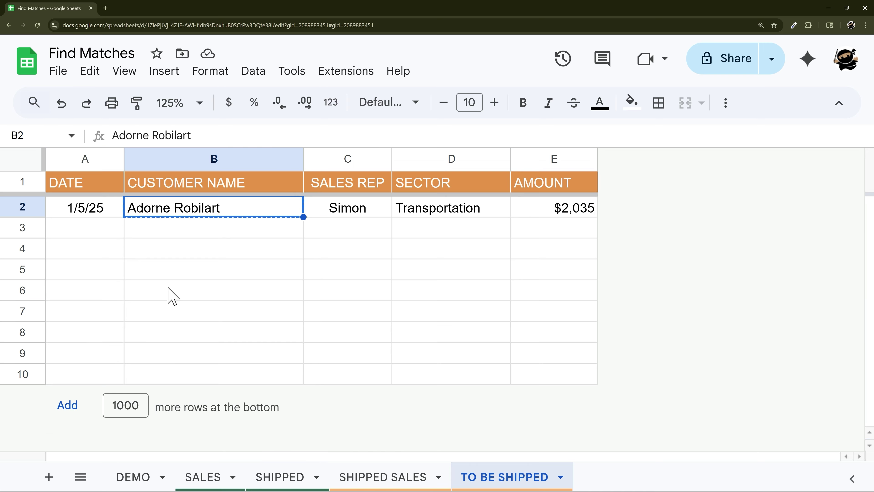
drag(70, 215, 523, 228)
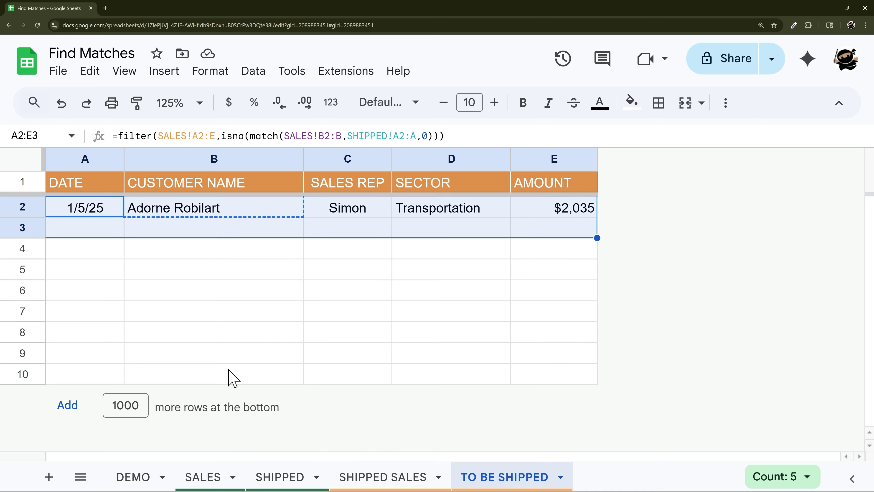
- Add a new row 11 at the end of the SALES table with date 1/6/25 and the customer's full name
click(203, 477)
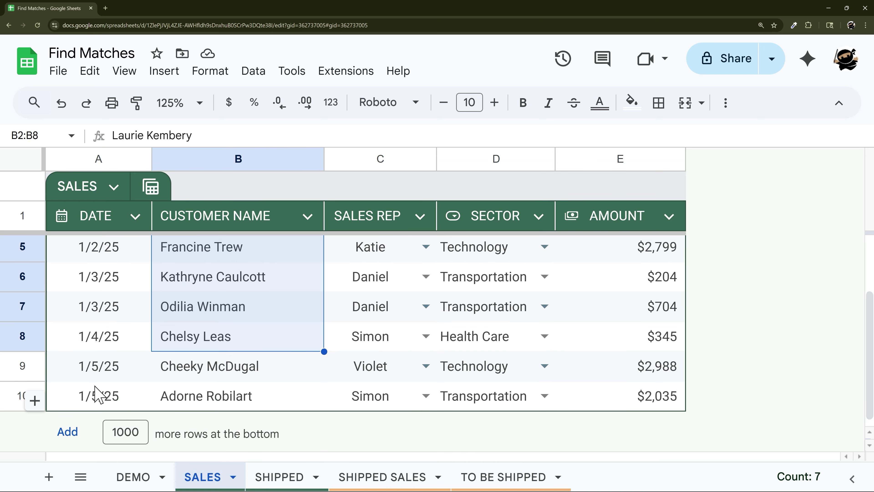
click(34, 401)
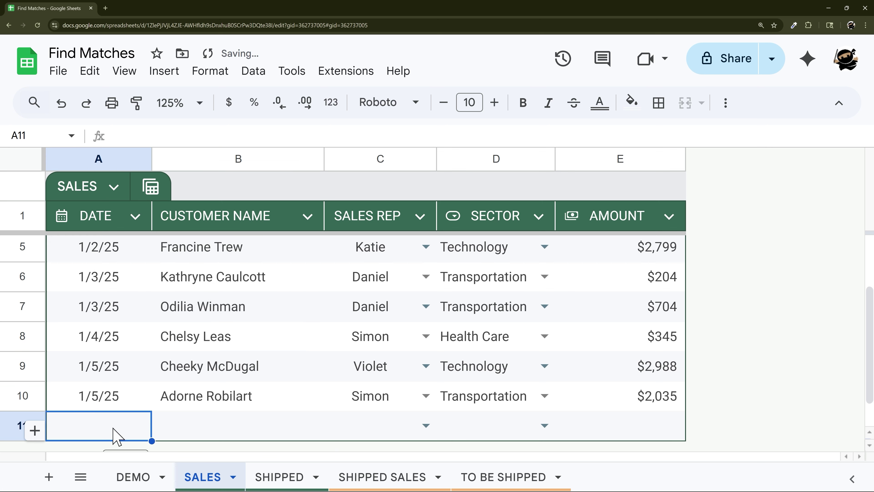
text(1/6/25)
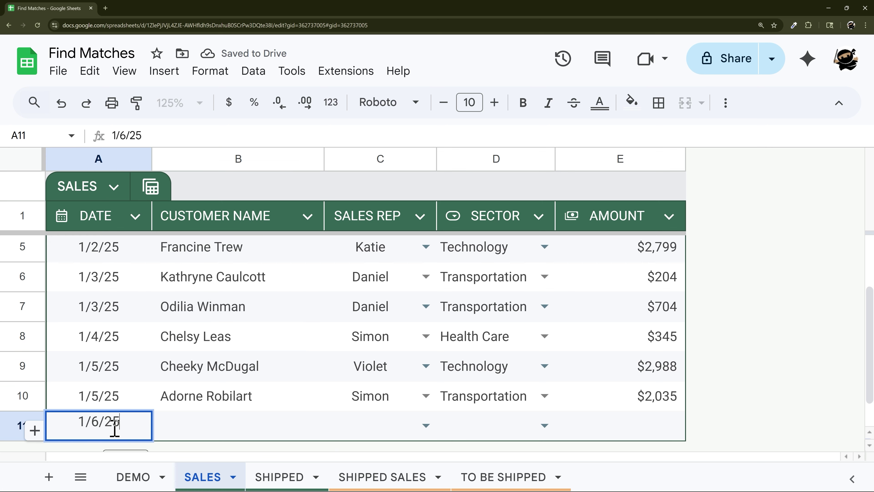
key(Tab)
text(Jack Ta)
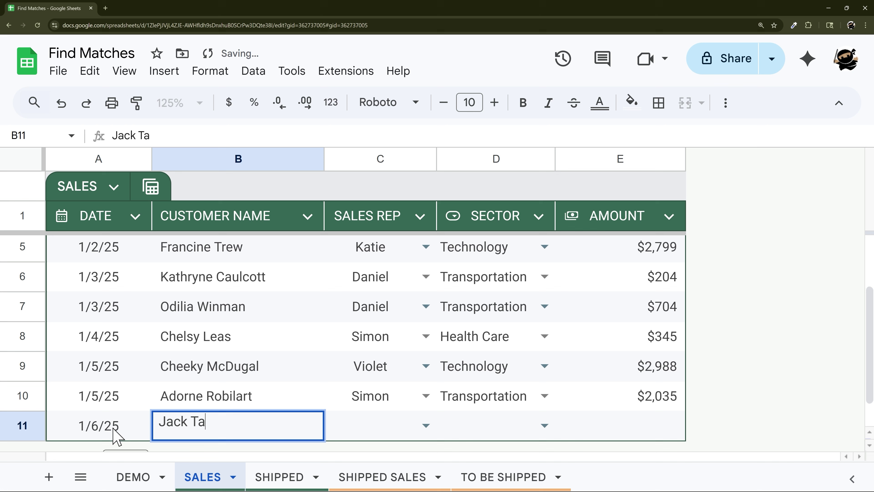
text(ylor)
key(Tab)
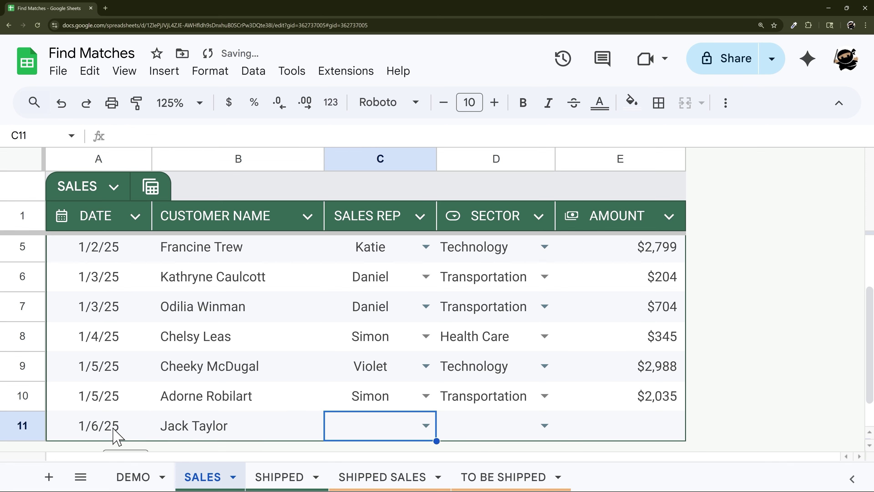
- Fill in the rest of SALES row 11 with the sales rep, the Finance sector and an amount of 2500
text(ka)
click(358, 400)
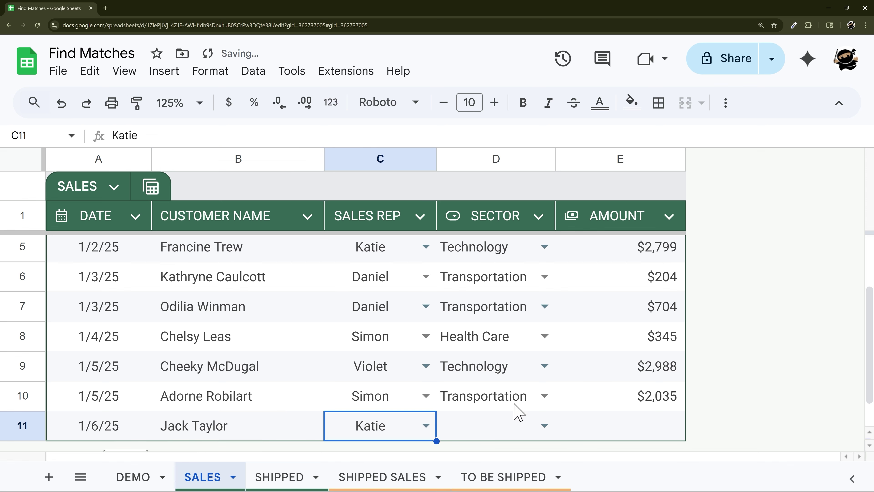
click(545, 426)
click(459, 332)
click(645, 434)
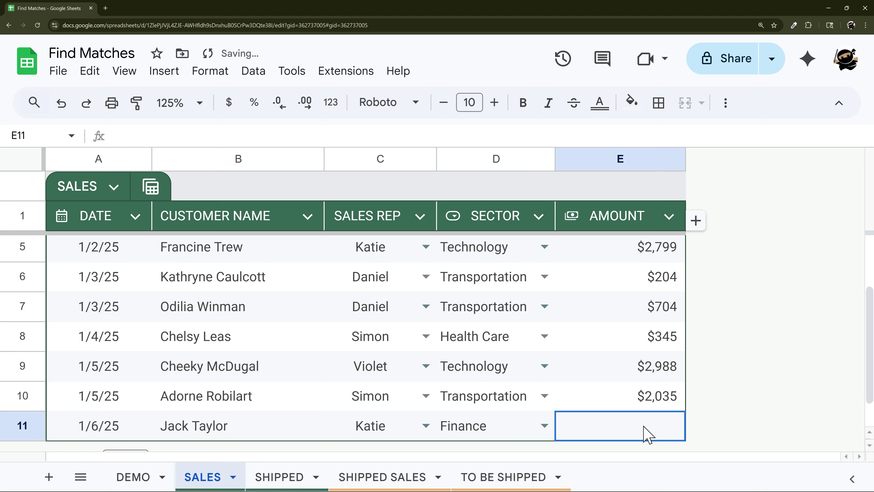
text(2500)
key(Return)
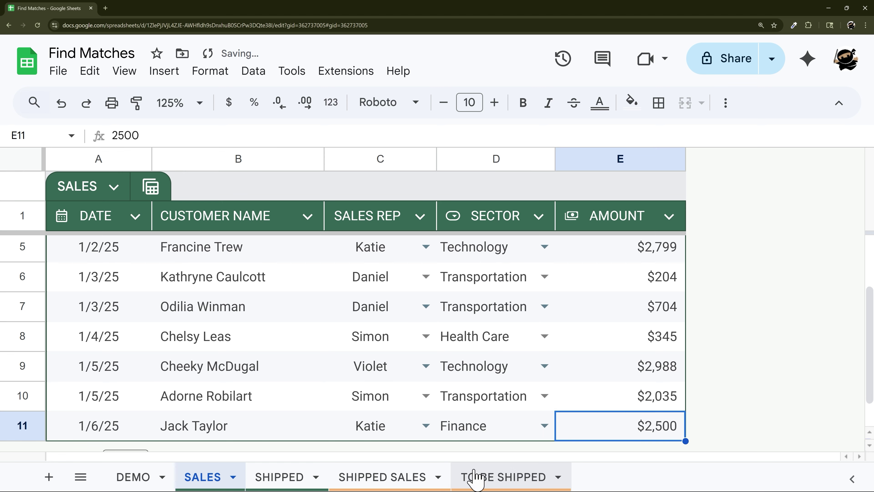
- Check row 3 of TO BE SHIPPED for the newly added sale and go back to the DEMO sheet
click(484, 478)
drag(93, 236, 560, 237)
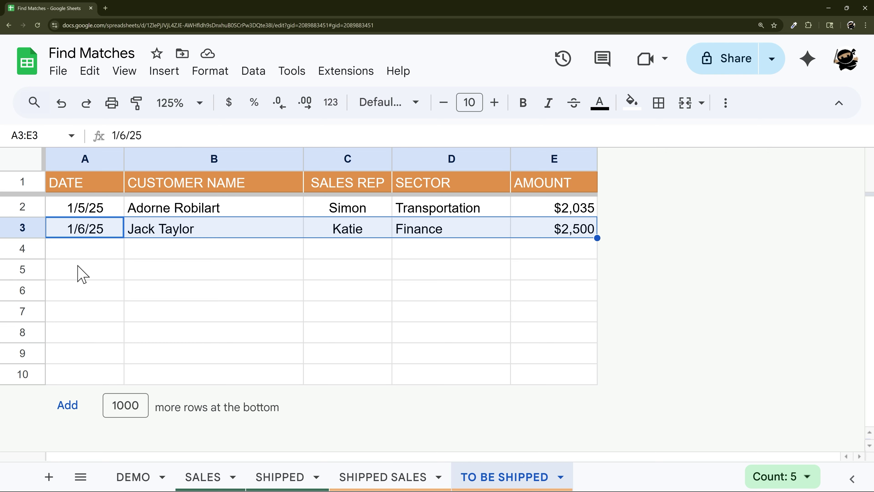
click(131, 477)
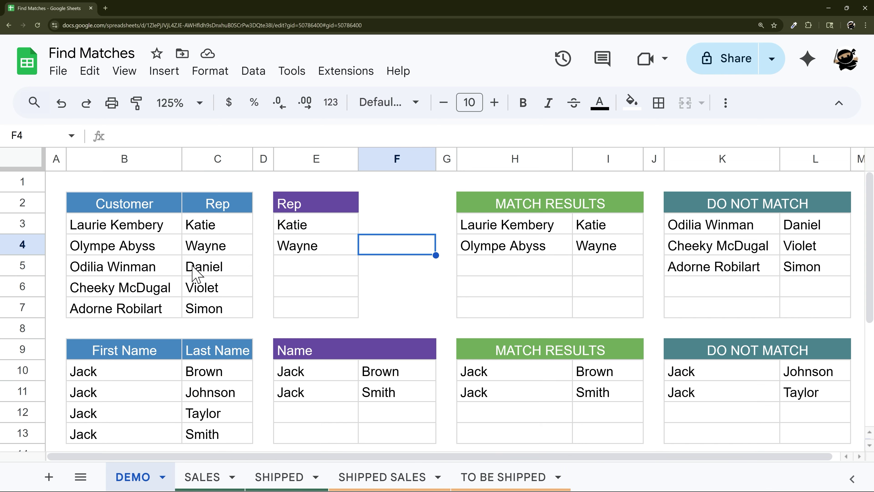